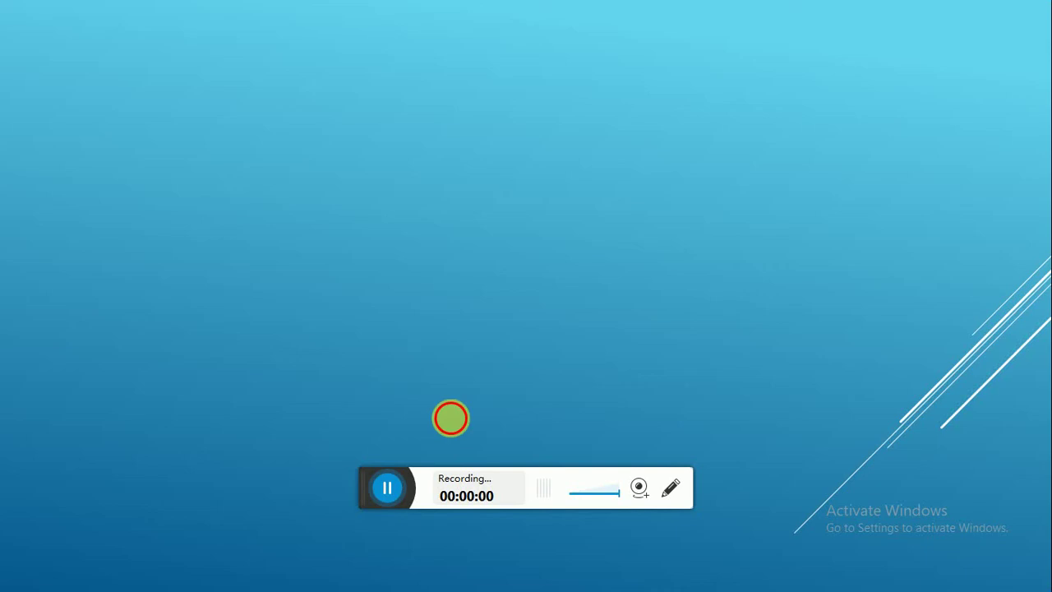
# - Advance the slide show through the Excel logo title slide and its title animation
pyautogui.moveTo(372, 491); pyautogui.dragTo(679, 568)
pyautogui.click(493, 578)
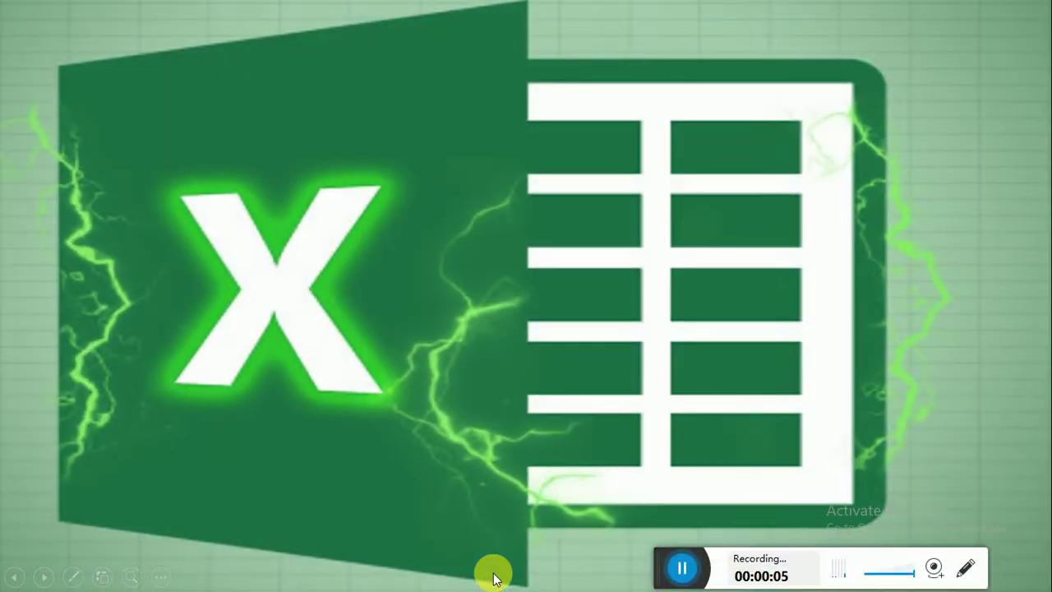
pyautogui.click(493, 578)
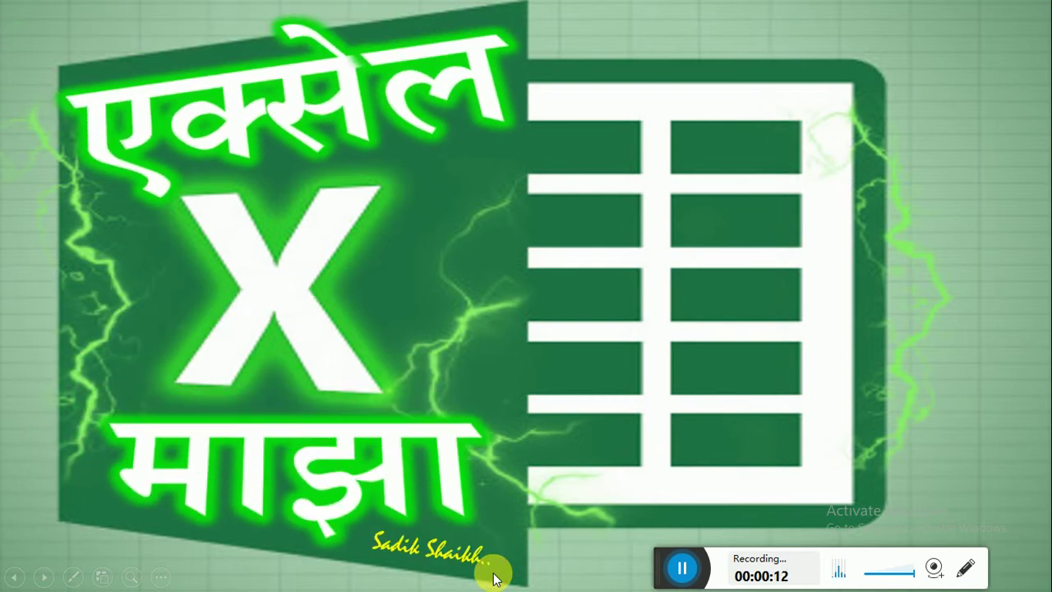
pyautogui.press('Right')
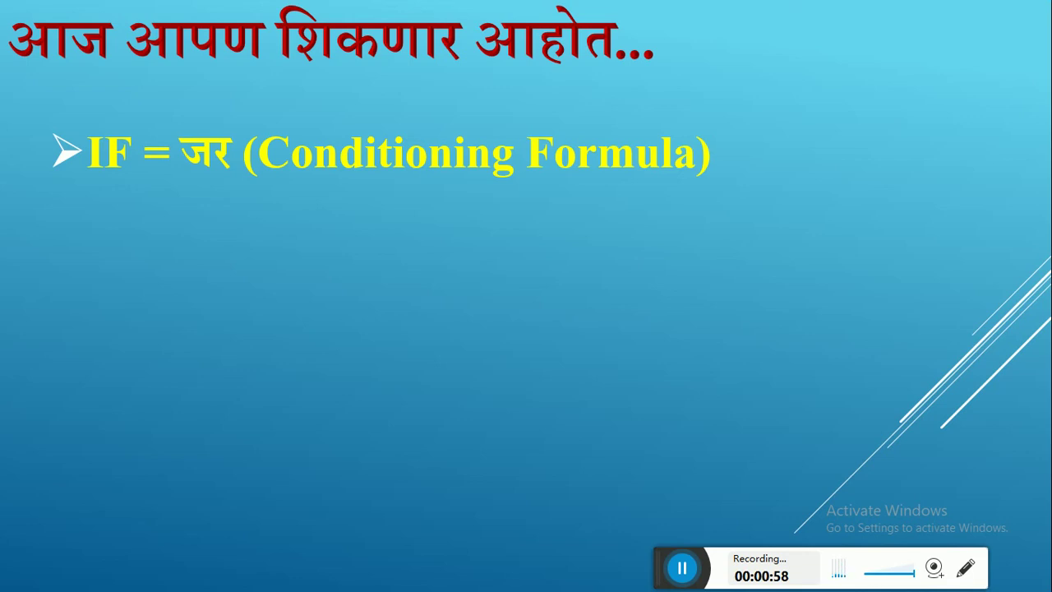
# - Switch from the slide show to the If Formula Excel workbook
pyautogui.hotkey('alt', 'Tab')
pyautogui.hotkey('alt', 'Tab')
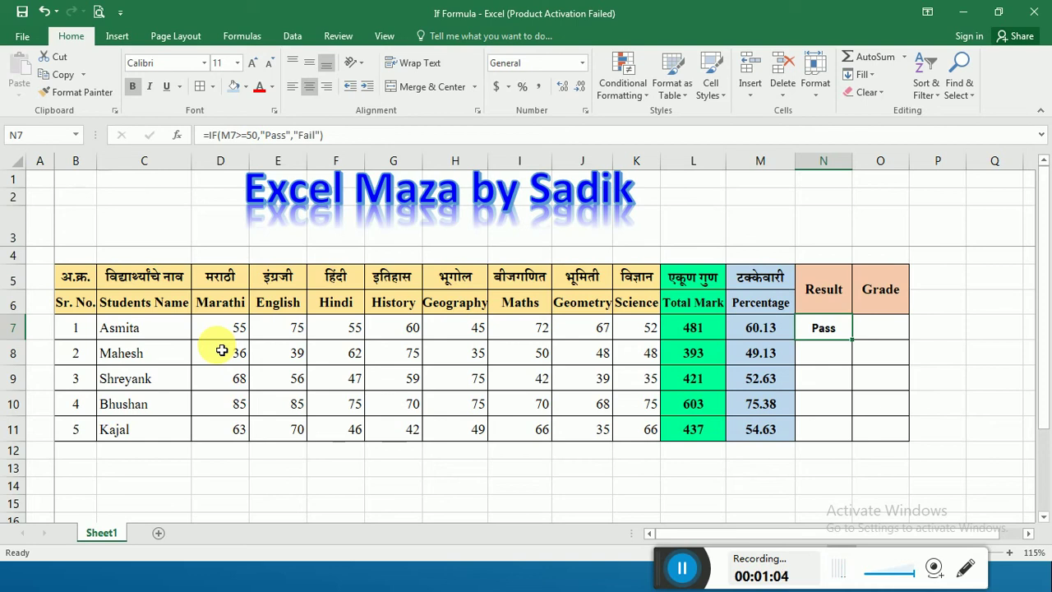
# - Delete the Pass result in N7 and select M7 to view its percentage formula
pyautogui.press('Delete')
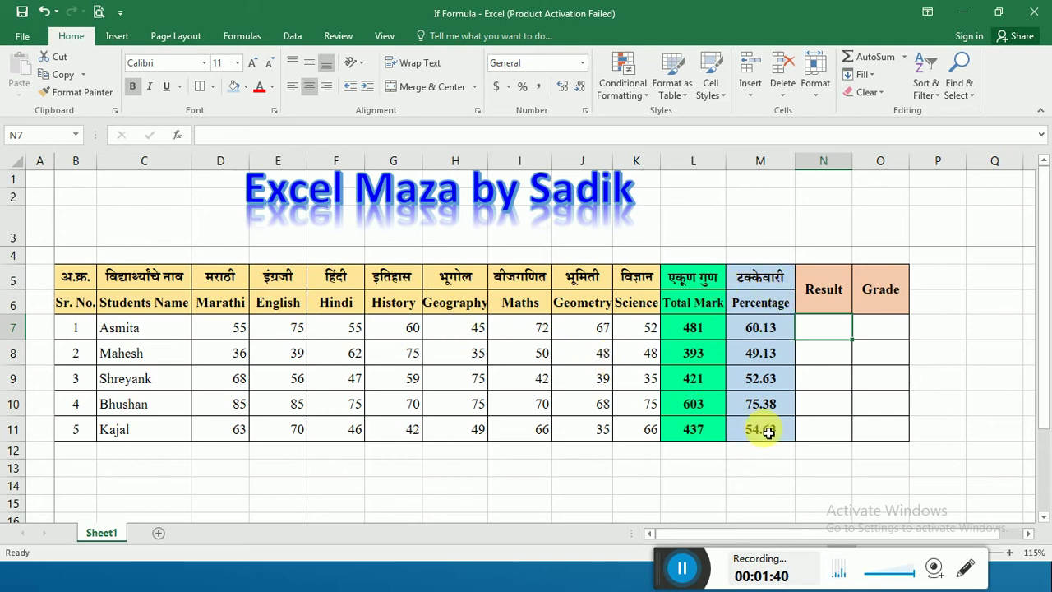
pyautogui.click(769, 335)
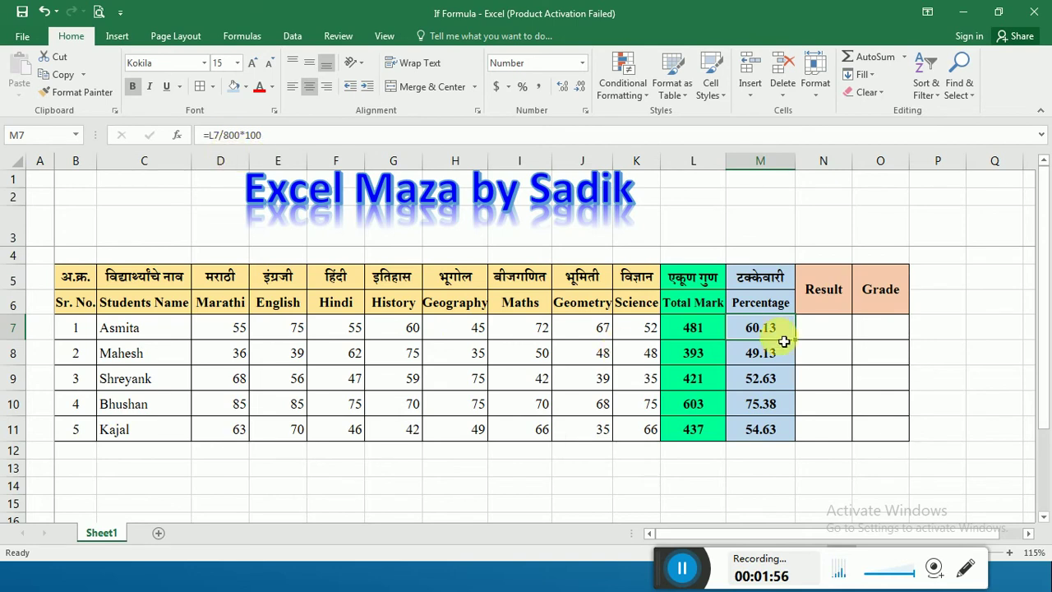
pyautogui.click(830, 334)
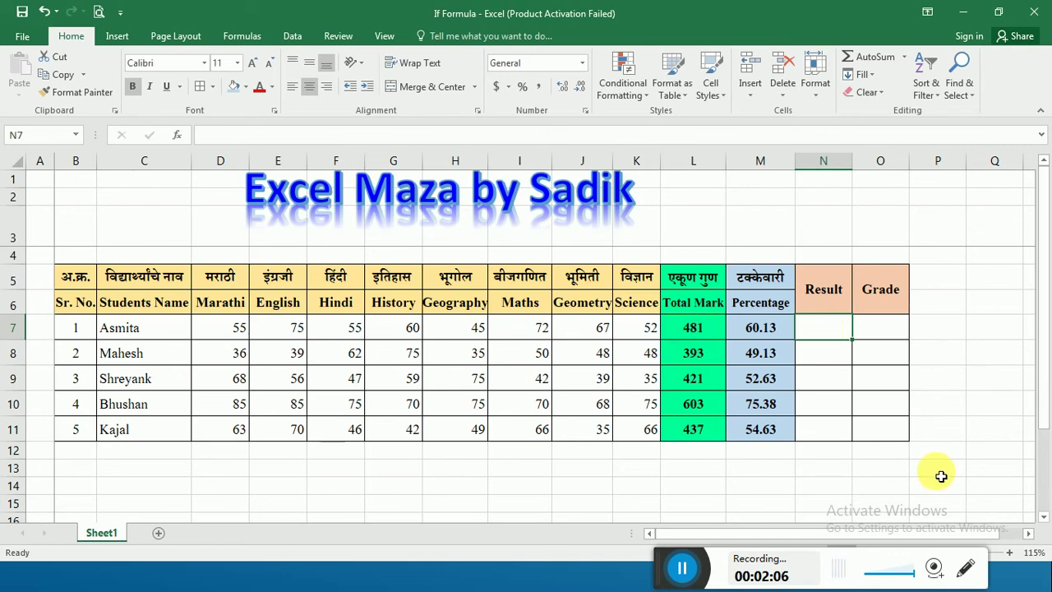
pyautogui.write('=')
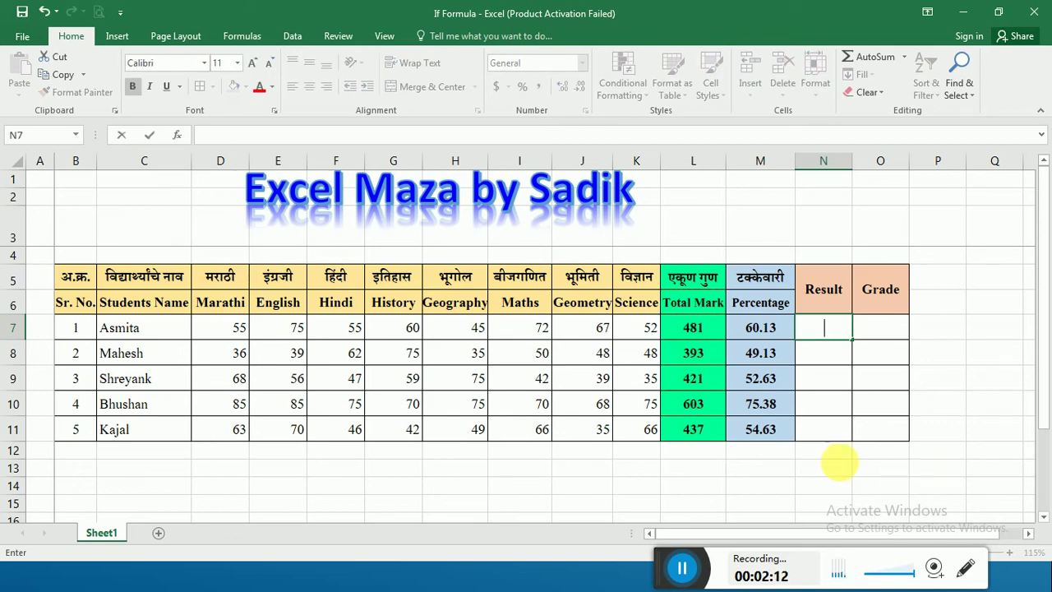
pyautogui.press('Escape')
pyautogui.click(835, 465)
pyautogui.click(832, 340)
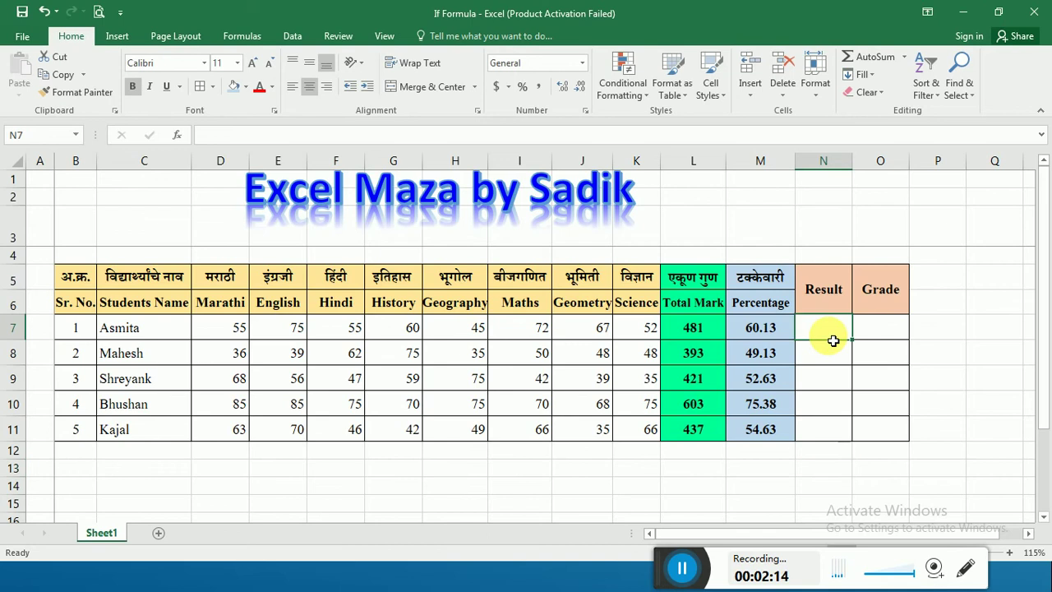
pyautogui.click(788, 337)
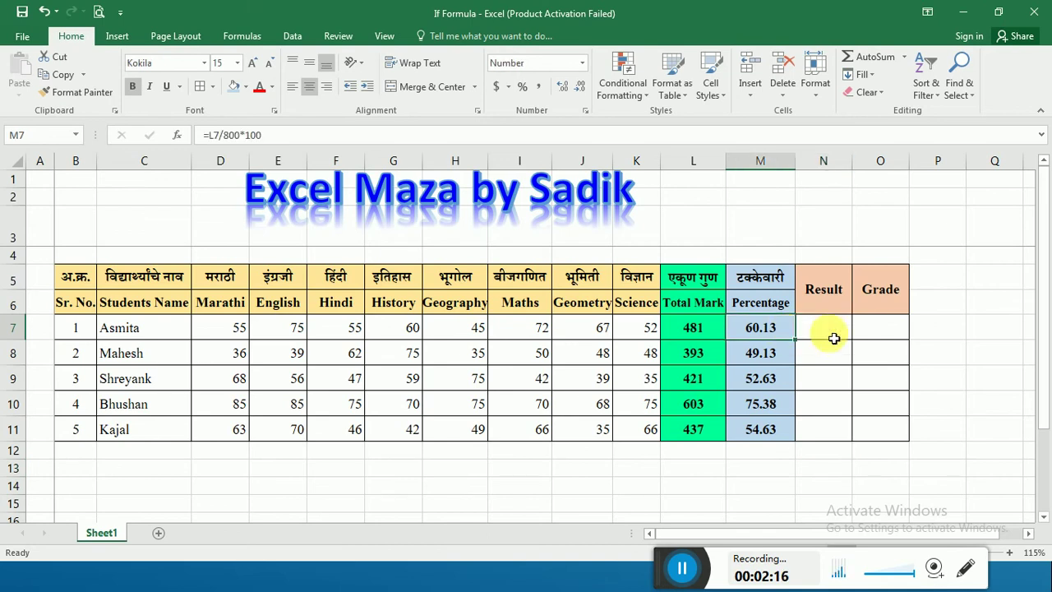
pyautogui.click(838, 331)
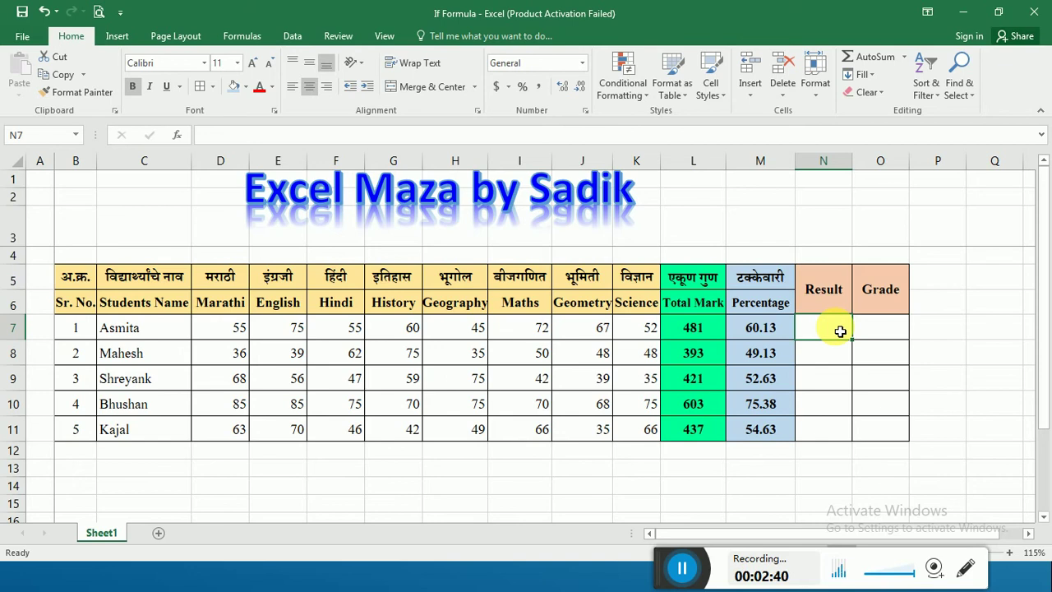
pyautogui.click(898, 407)
# - Start the formula =if(M7 in cell N7, referencing the first student's percentage
pyautogui.click(821, 326)
pyautogui.write('=')
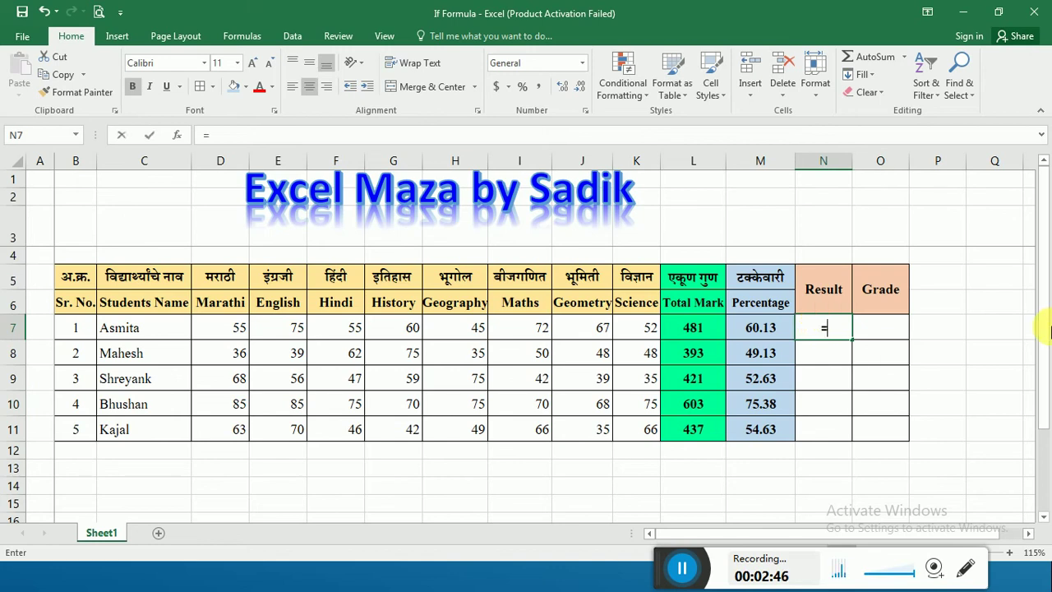
pyautogui.write('if')
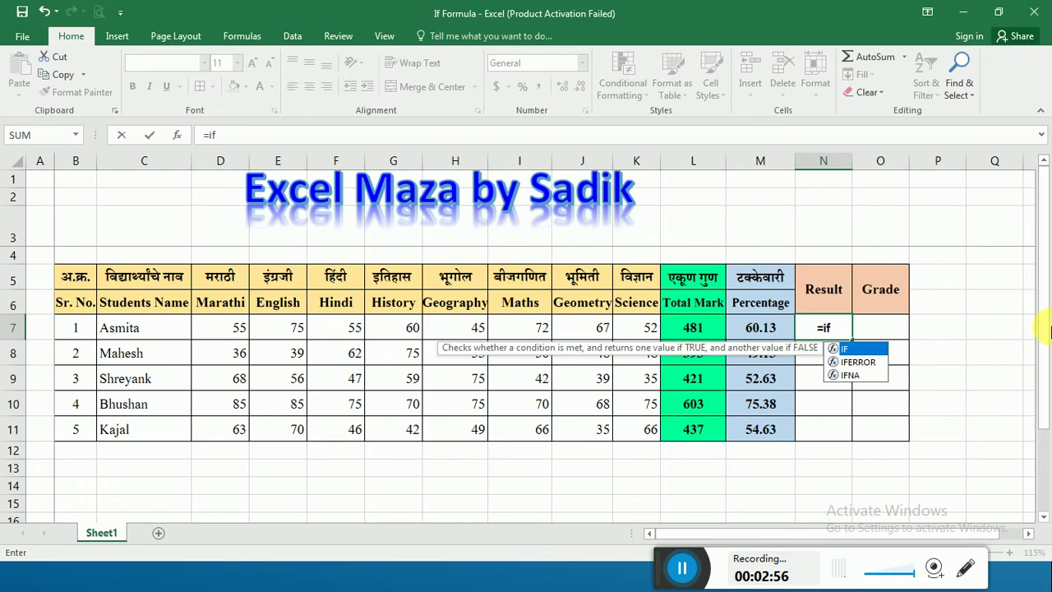
pyautogui.write('(')
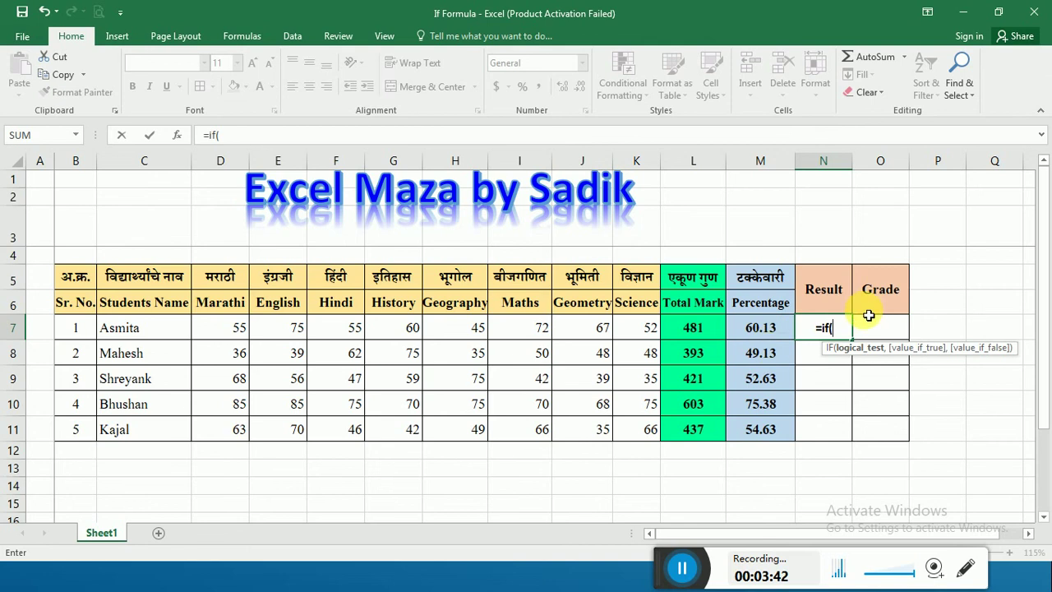
pyautogui.click(775, 331)
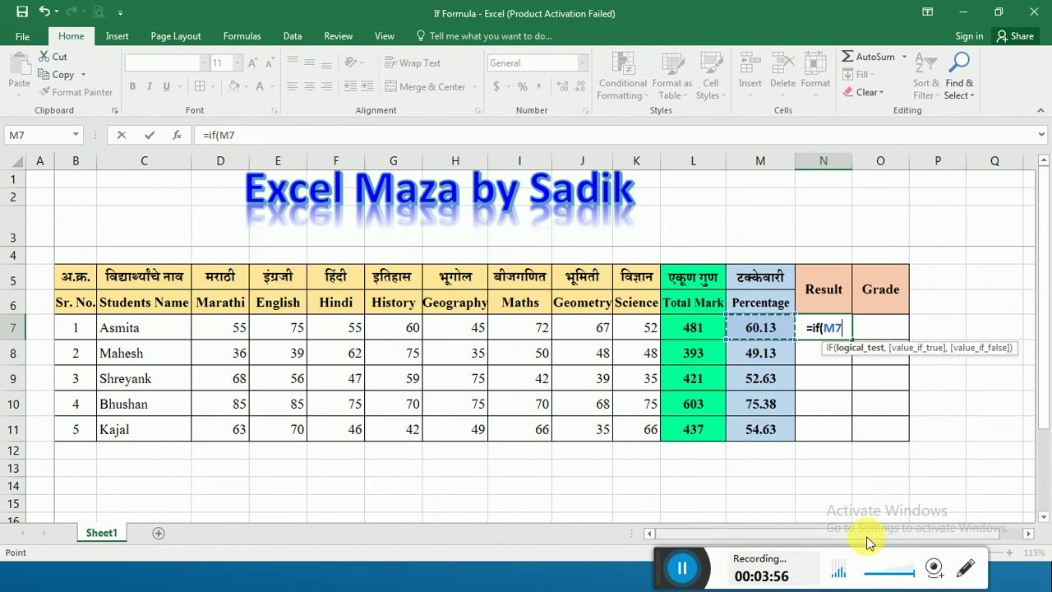
# - Try > and < comparisons and the value 50 in N7's formula, settling on =if(M7>
pyautogui.write('>')
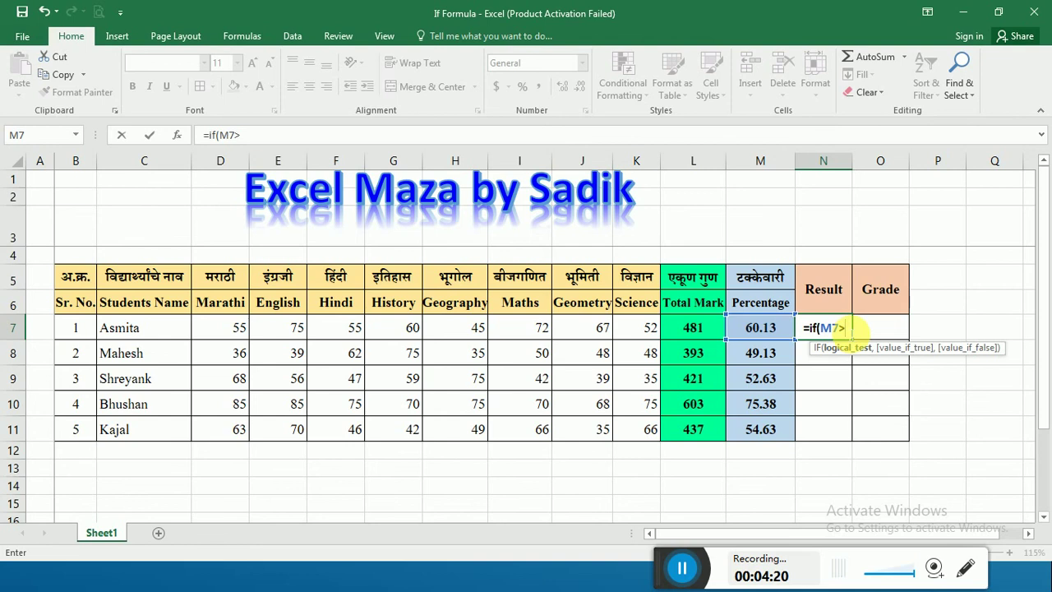
pyautogui.press('BackSpace')
pyautogui.write('<')
pyautogui.press('BackSpace')
pyautogui.write('>')
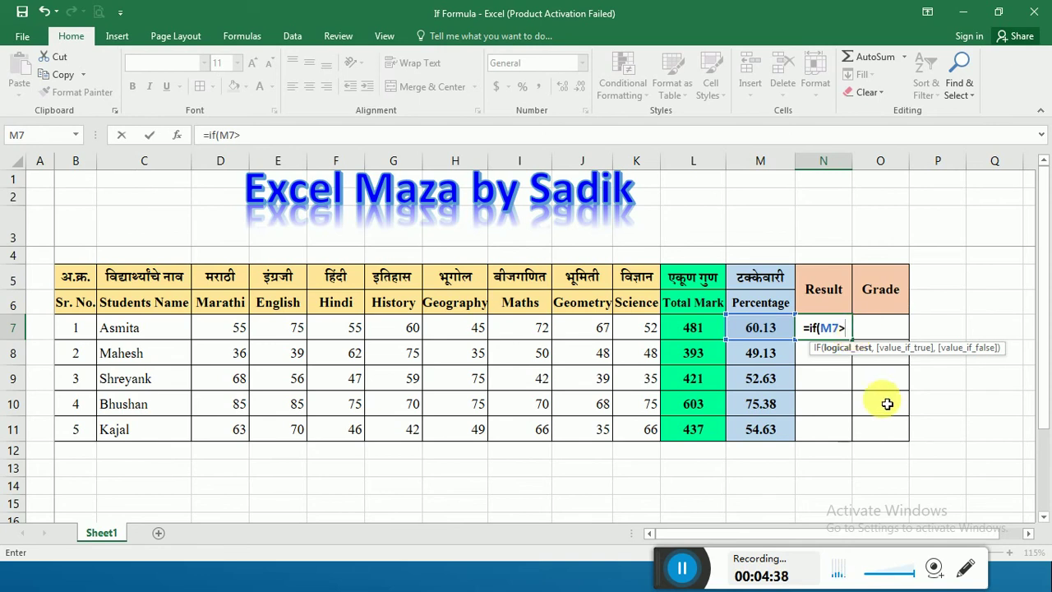
pyautogui.write('50')
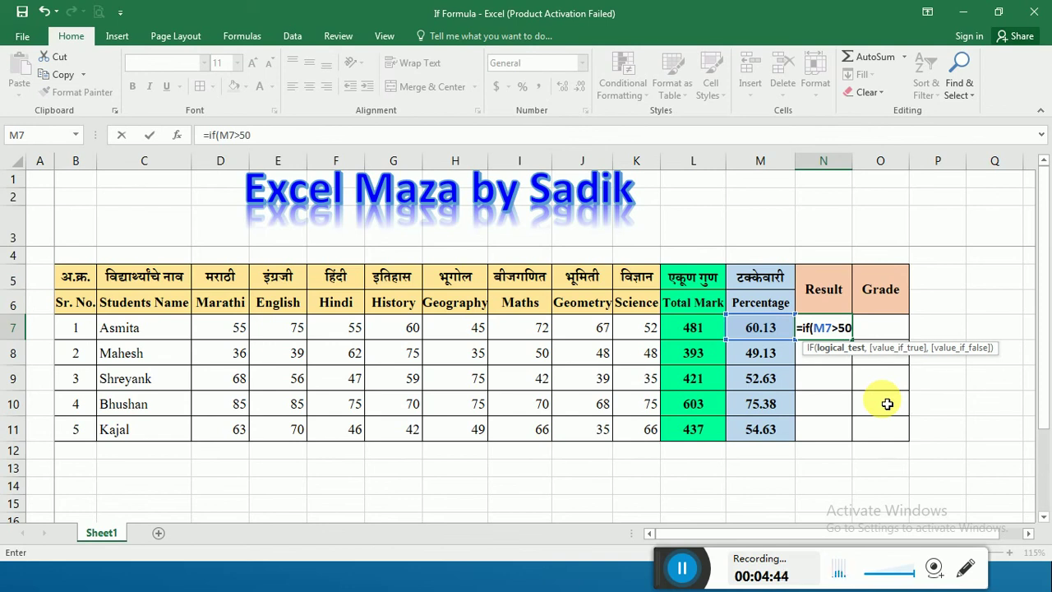
pyautogui.press('BackSpace')
pyautogui.press('BackSpace')
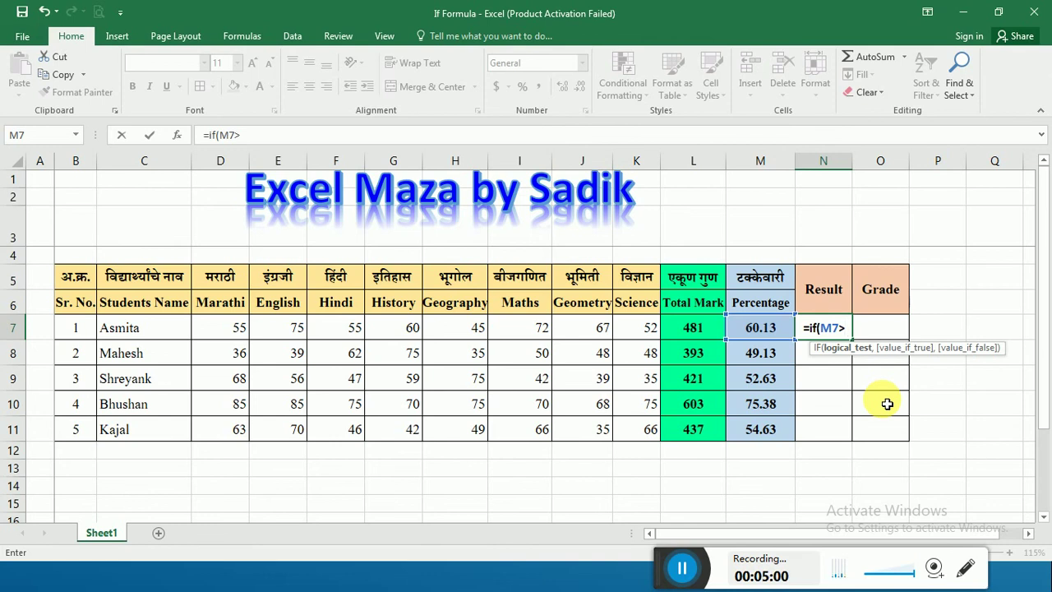
# - Finish N7's formula as =if(M7>=50,"Pass","Fail") and enter it
pyautogui.write('=50')
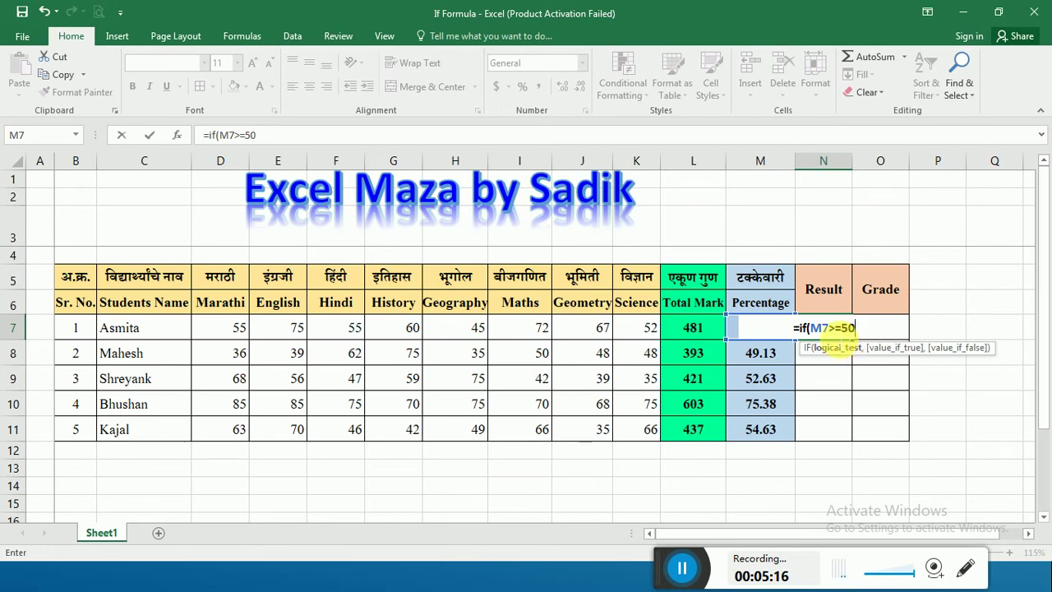
pyautogui.write(',')
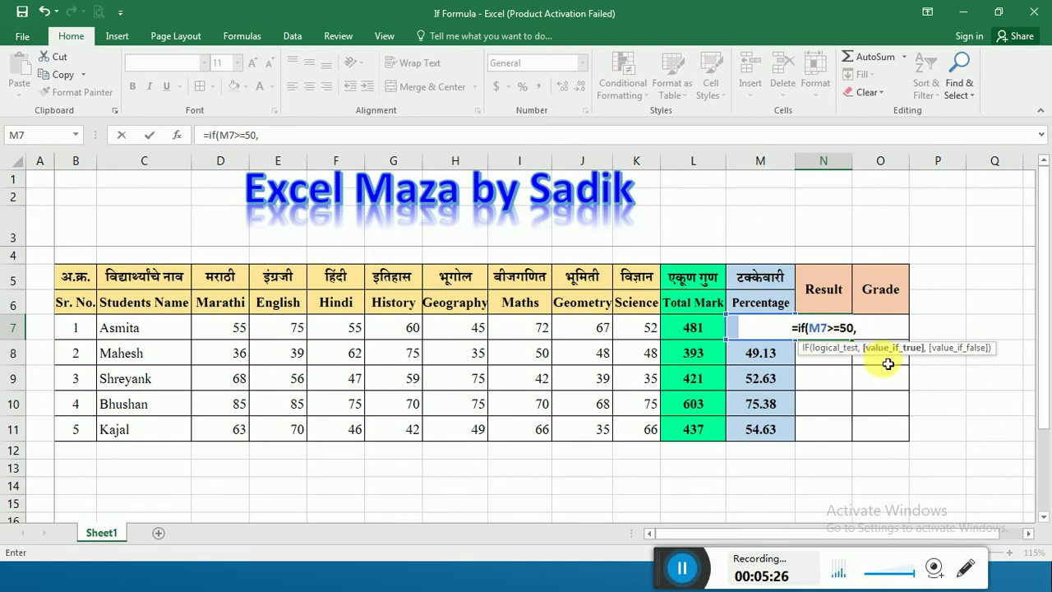
pyautogui.write('"')
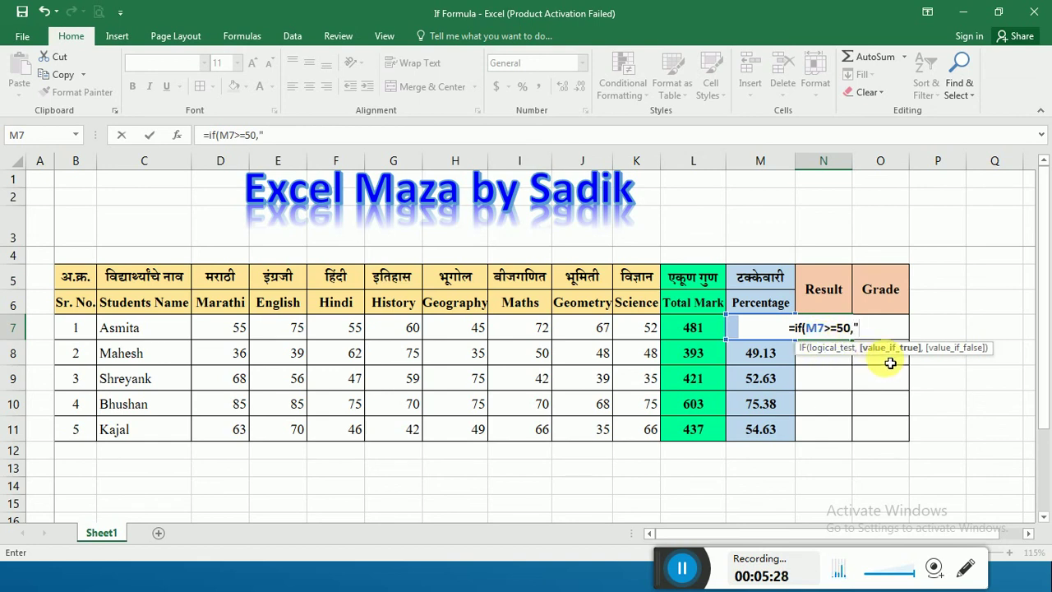
pyautogui.write('Pass')
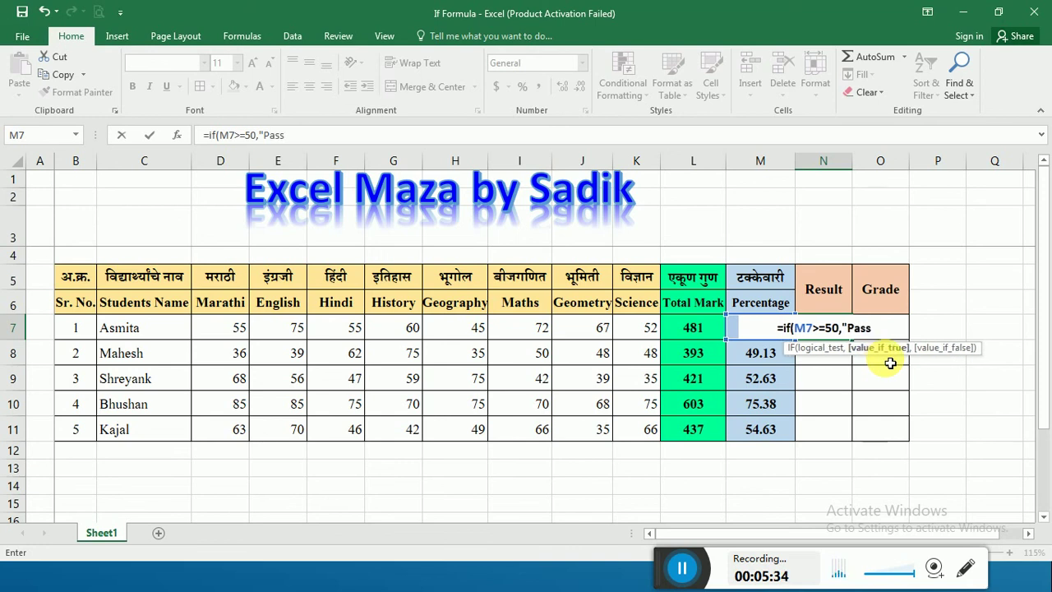
pyautogui.write('"')
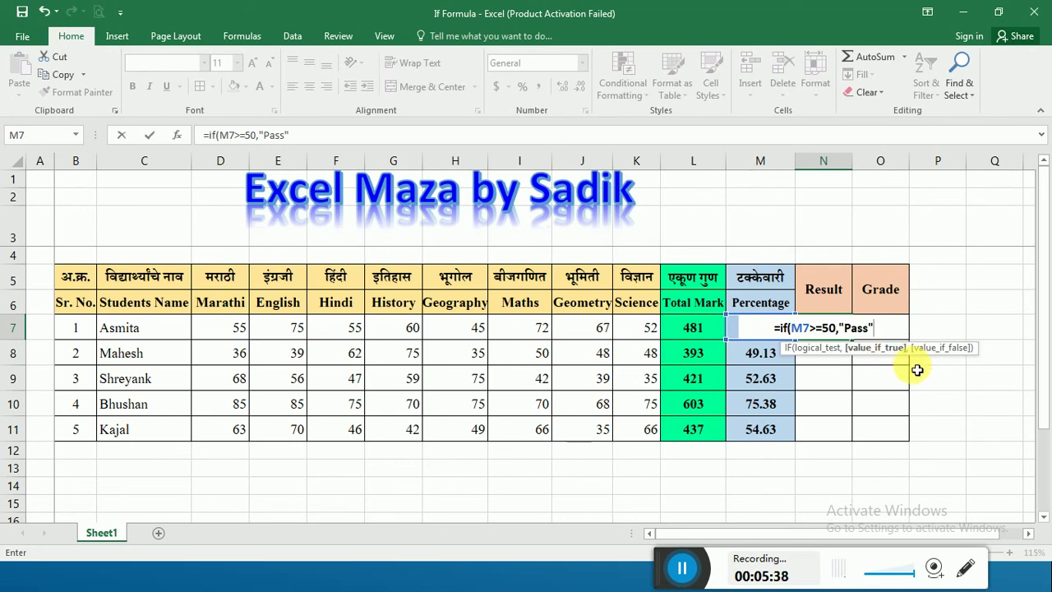
pyautogui.write(',')
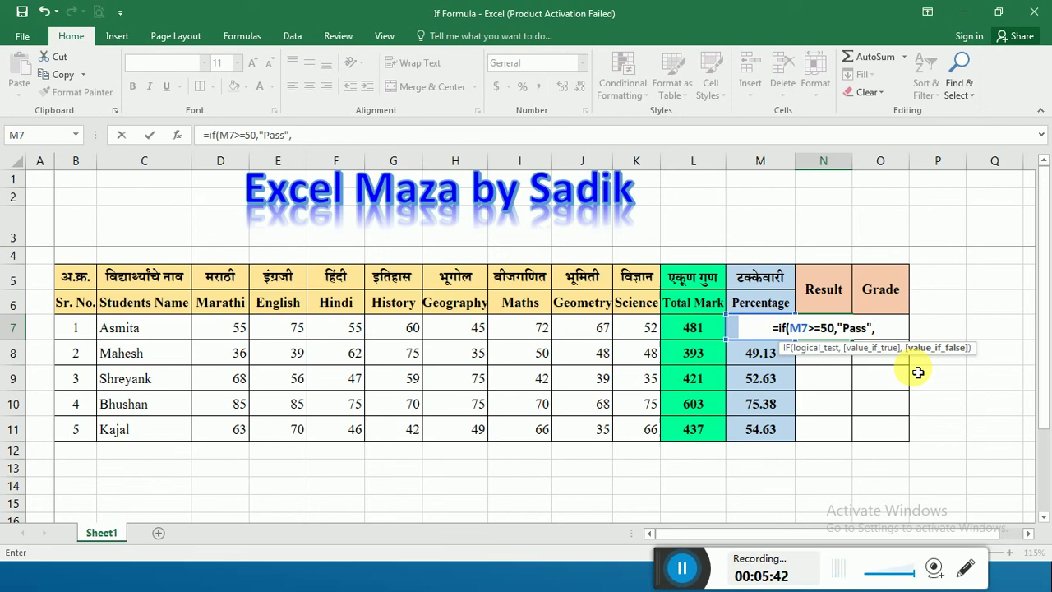
pyautogui.write('"Fail')
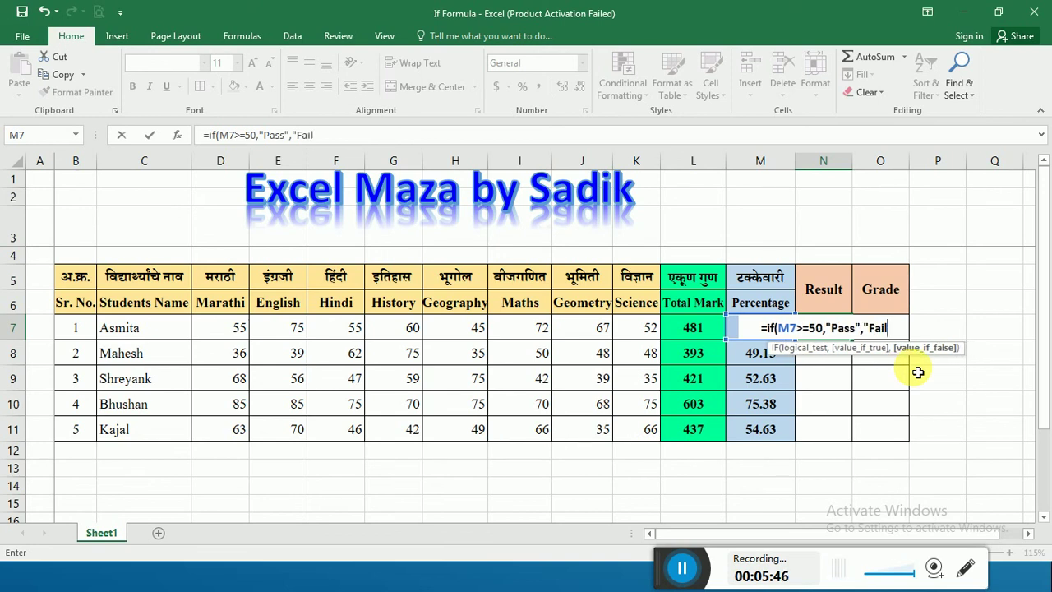
pyautogui.write('")')
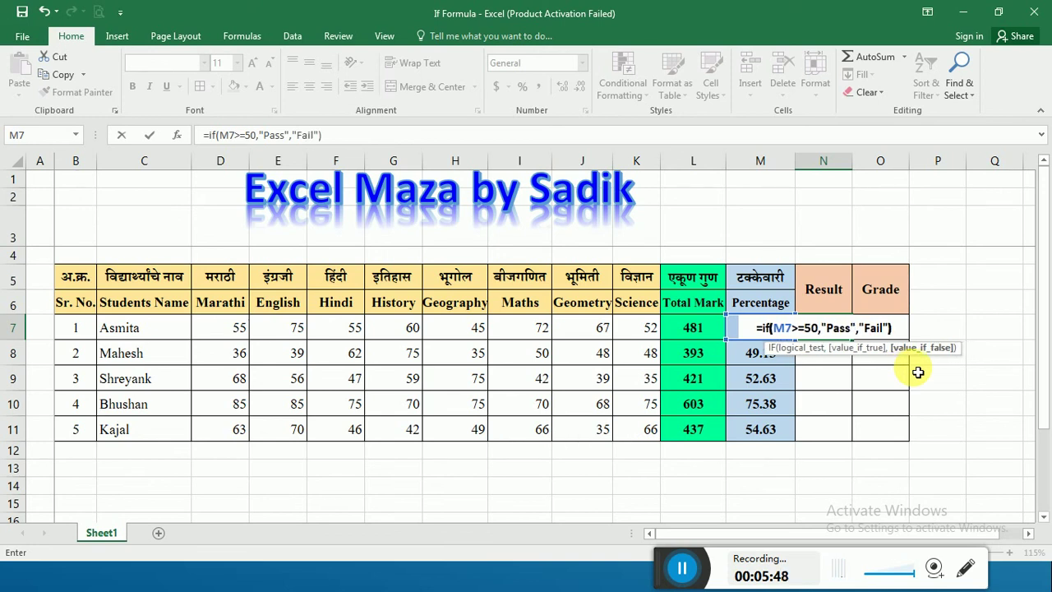
pyautogui.press('Return')
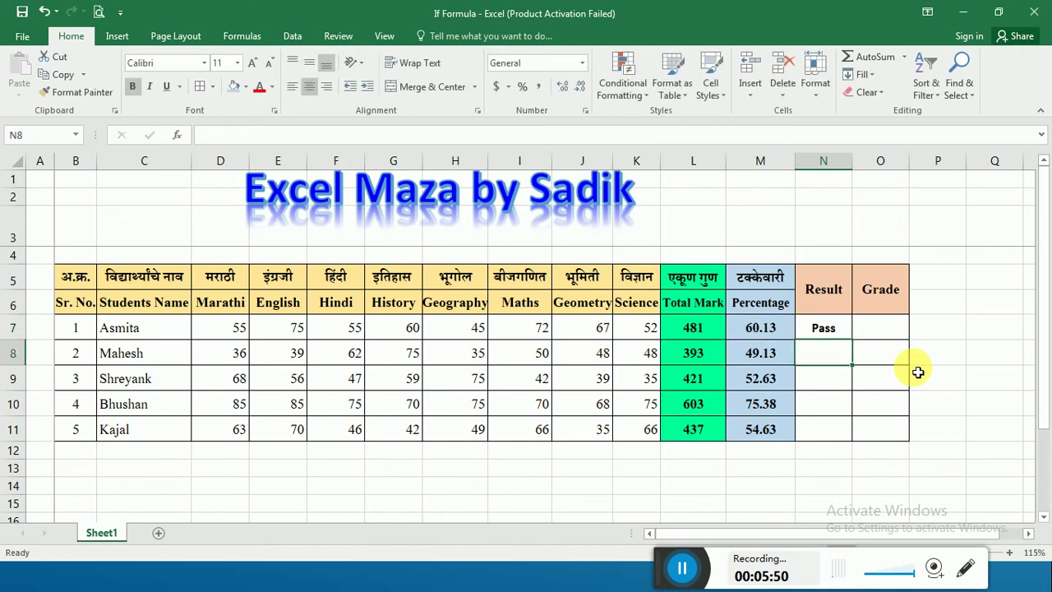
# - Fill the IF formula from N7 down to N11 and check the copied formulas in N8 and M8
pyautogui.click(838, 336)
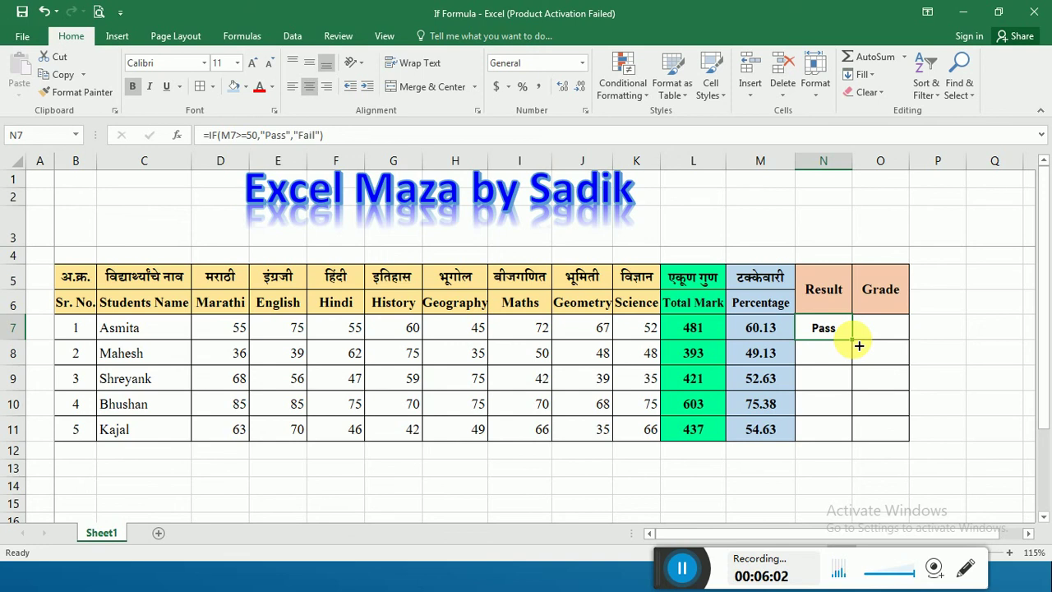
pyautogui.moveTo(857, 346); pyautogui.dragTo(856, 441)
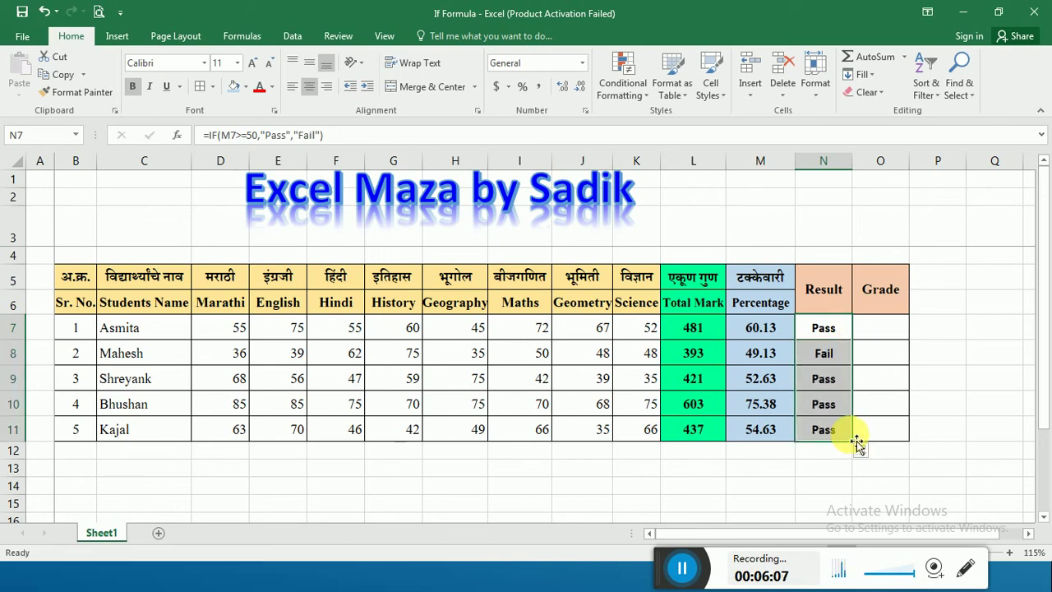
pyautogui.click(839, 357)
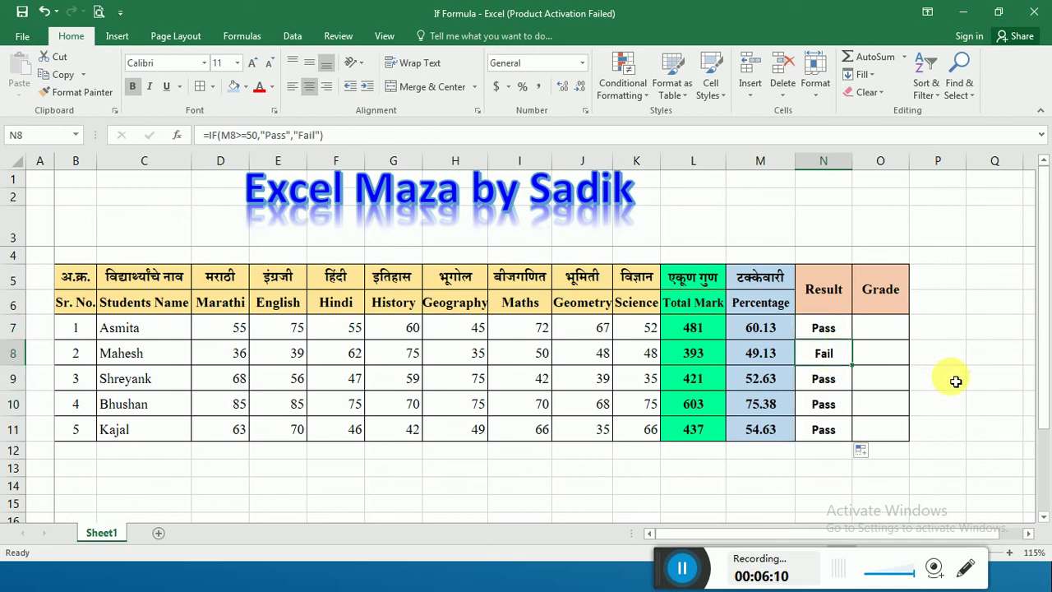
pyautogui.click(760, 355)
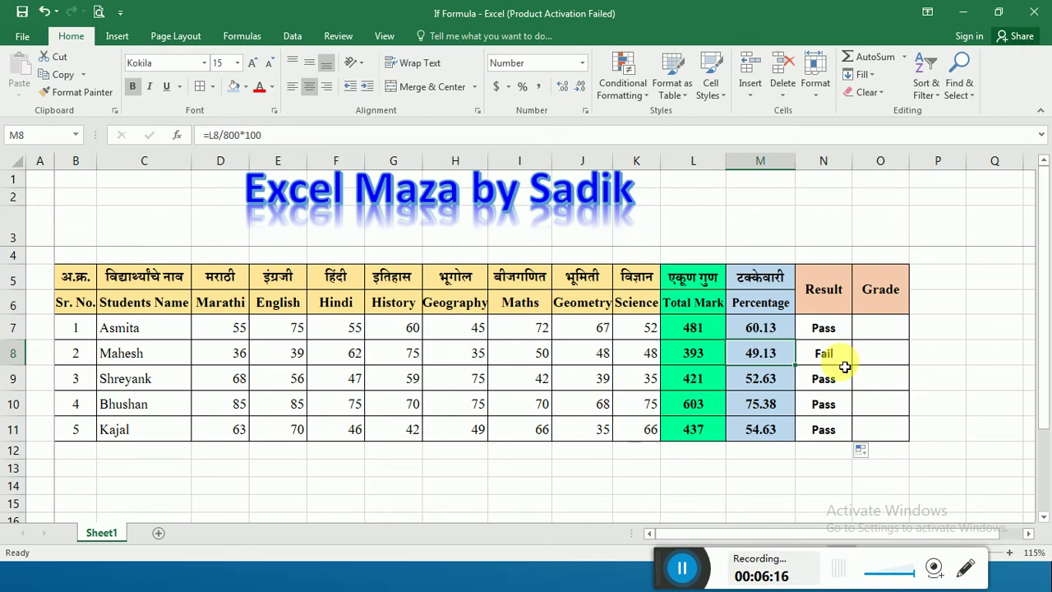
# - Change the fifth student's Marathi and English marks in D11 and E11 to 35
pyautogui.click(239, 387)
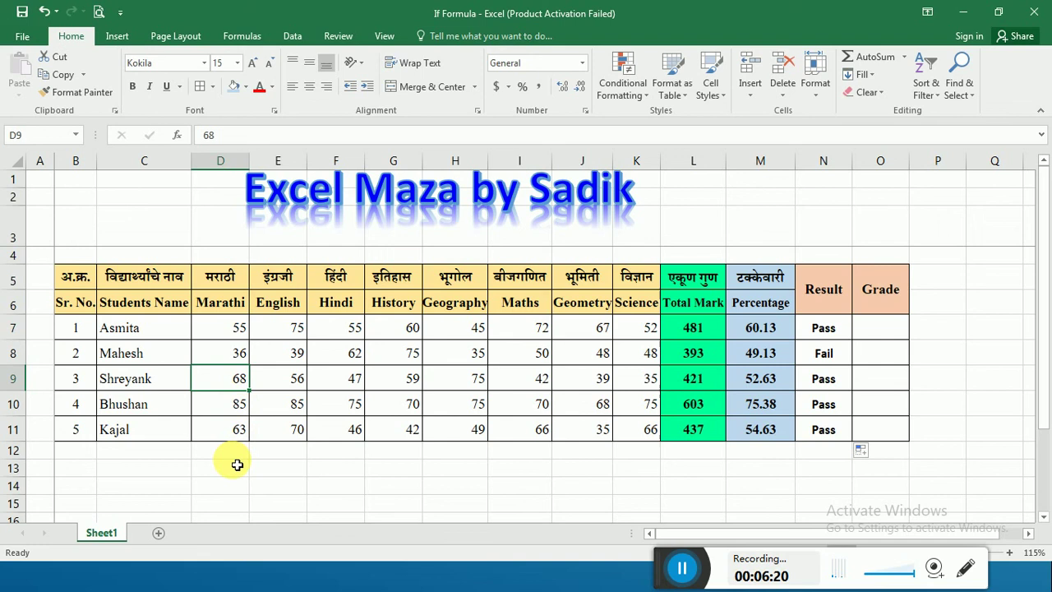
pyautogui.click(238, 429)
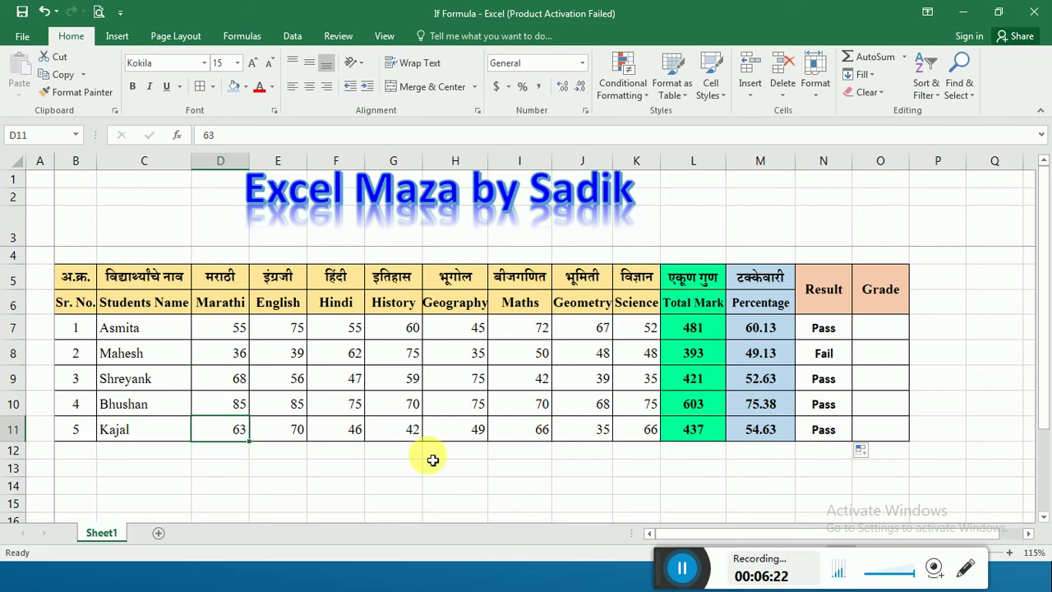
pyautogui.write('35')
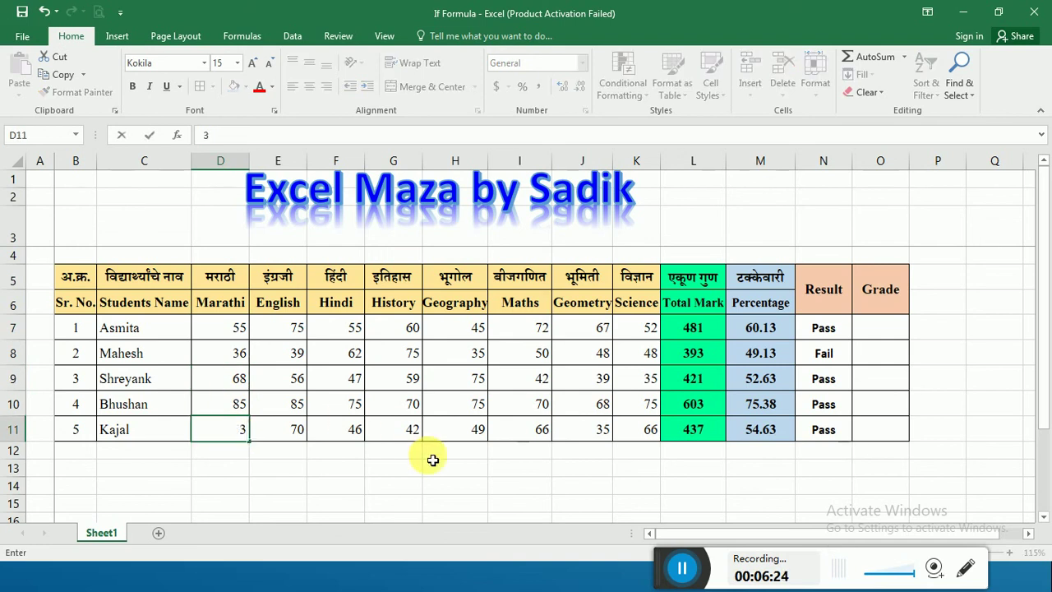
pyautogui.write('5')
pyautogui.press('BackSpace')
pyautogui.press('Tab')
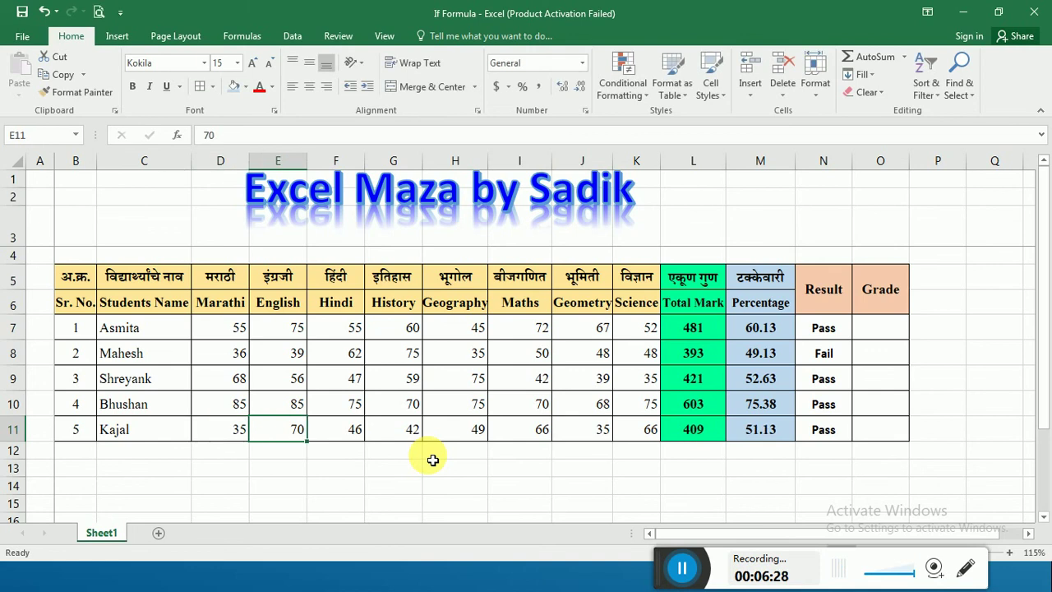
pyautogui.write('35')
pyautogui.press('Tab')
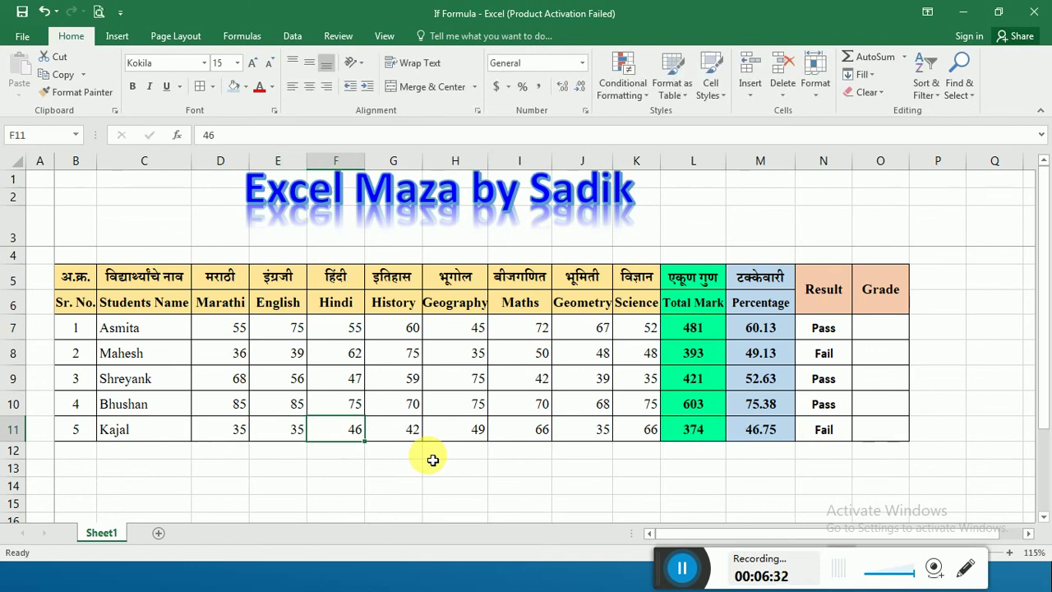
# - Check the recalculated 46.75% and Fail result in M11 and N11, then select N7:N11
pyautogui.click(763, 431)
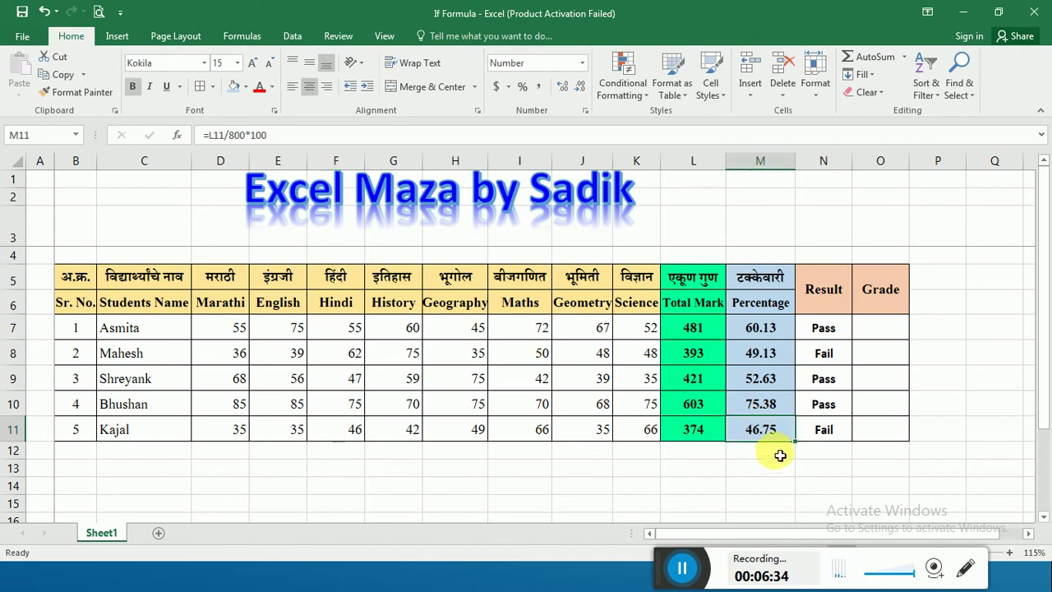
pyautogui.click(834, 439)
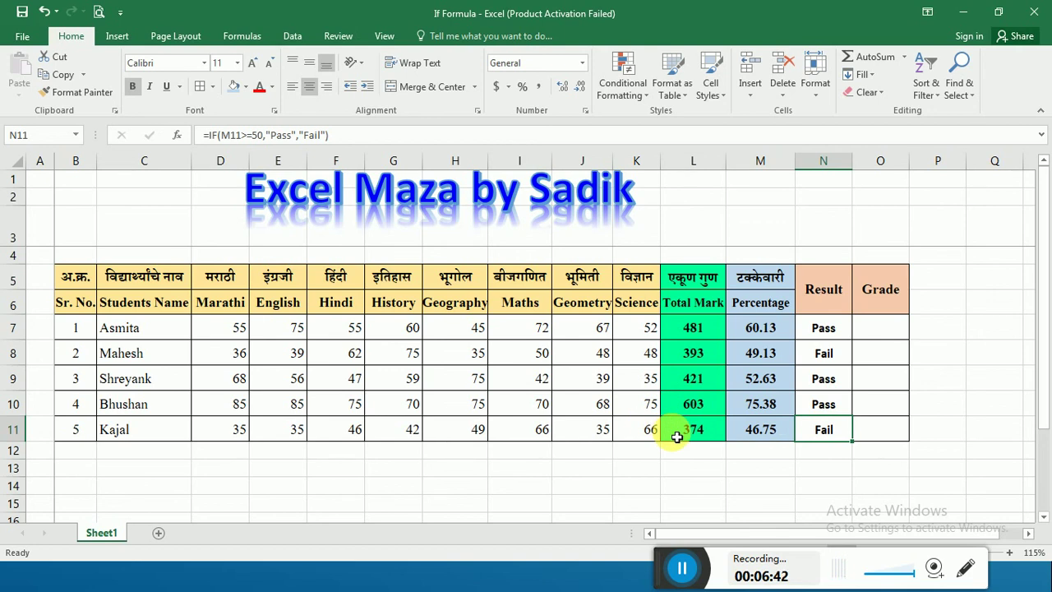
pyautogui.moveTo(824, 330); pyautogui.dragTo(831, 436)
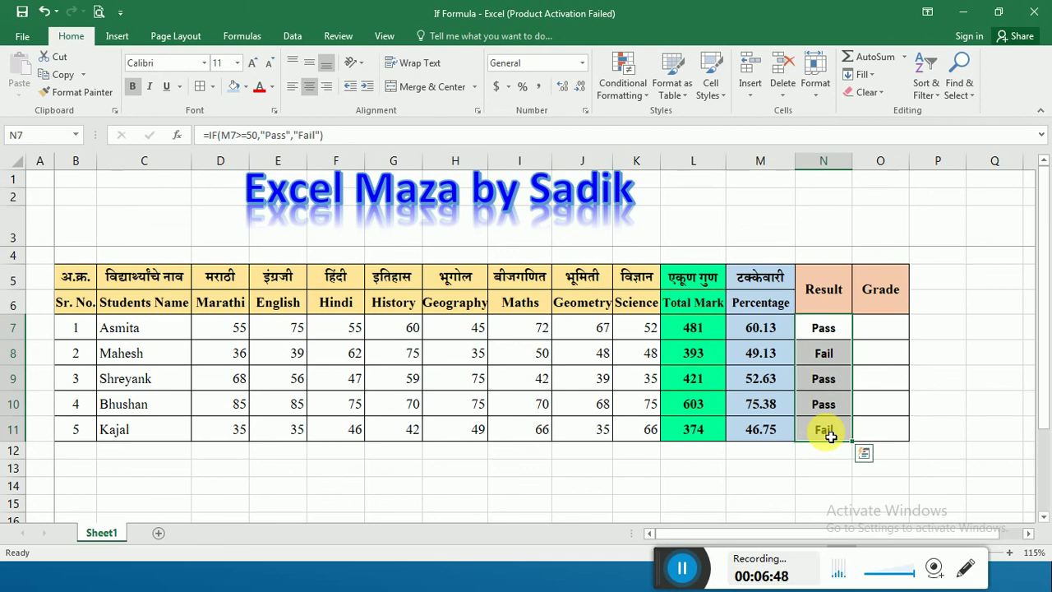
# - Check N7's result formula, then select the five Result cells N7 to N11
pyautogui.click(880, 339)
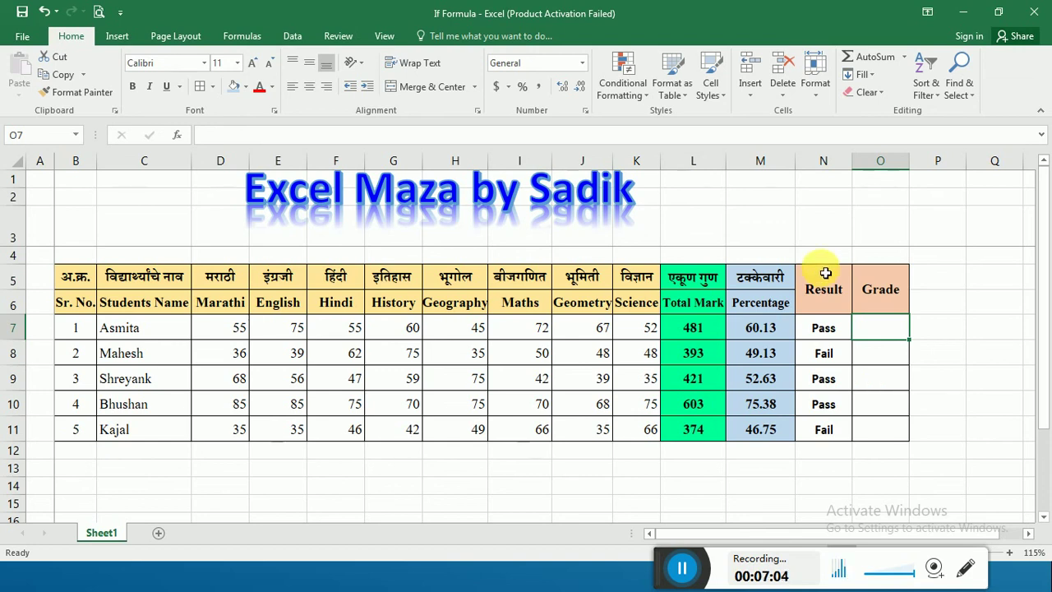
pyautogui.click(826, 333)
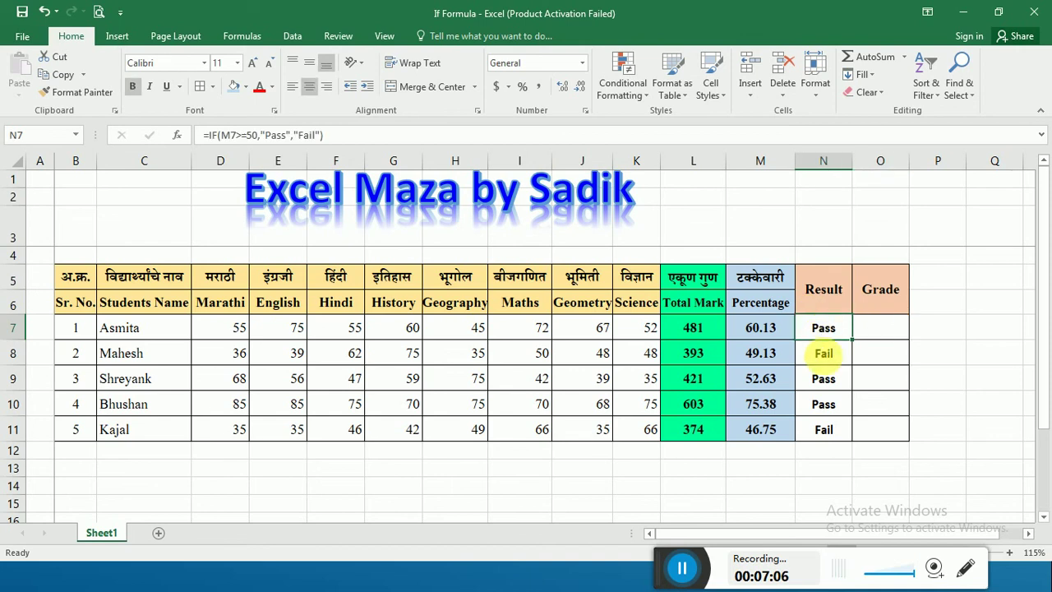
pyautogui.click(892, 328)
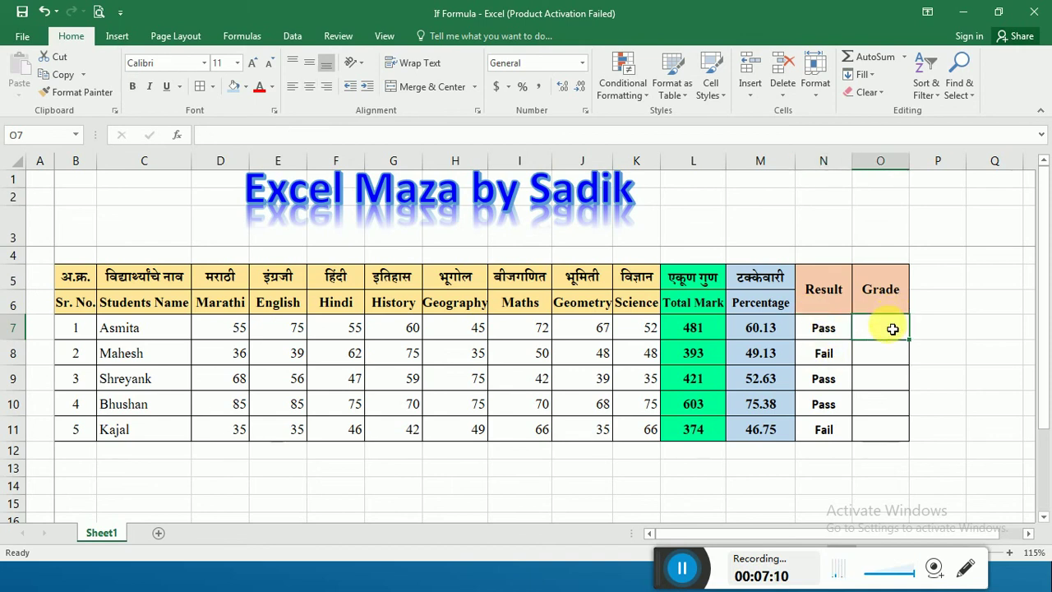
pyautogui.moveTo(824, 327); pyautogui.dragTo(817, 431)
pyautogui.click(844, 360)
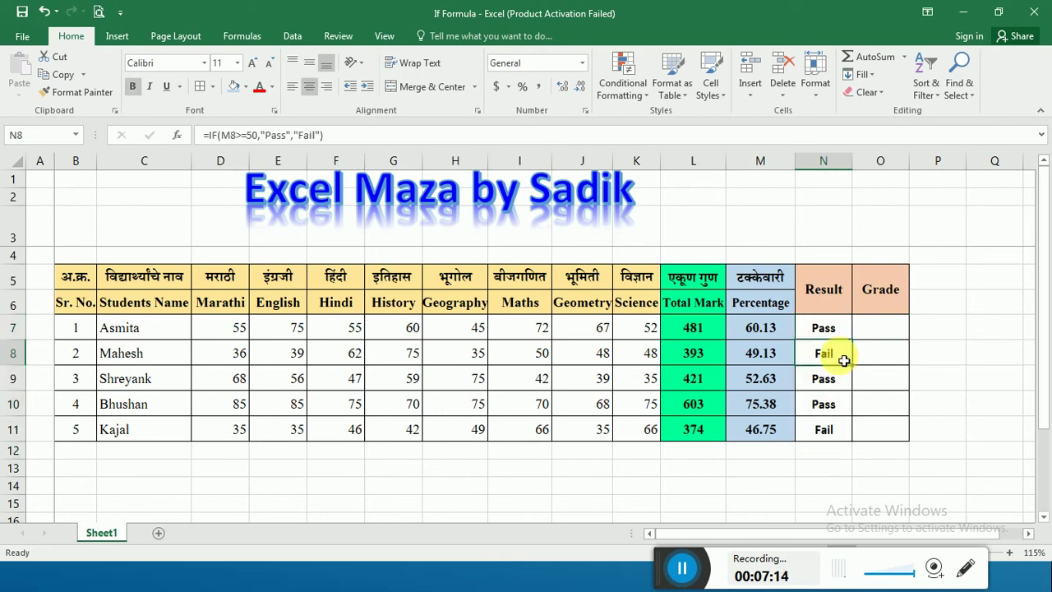
pyautogui.moveTo(842, 322); pyautogui.dragTo(822, 438)
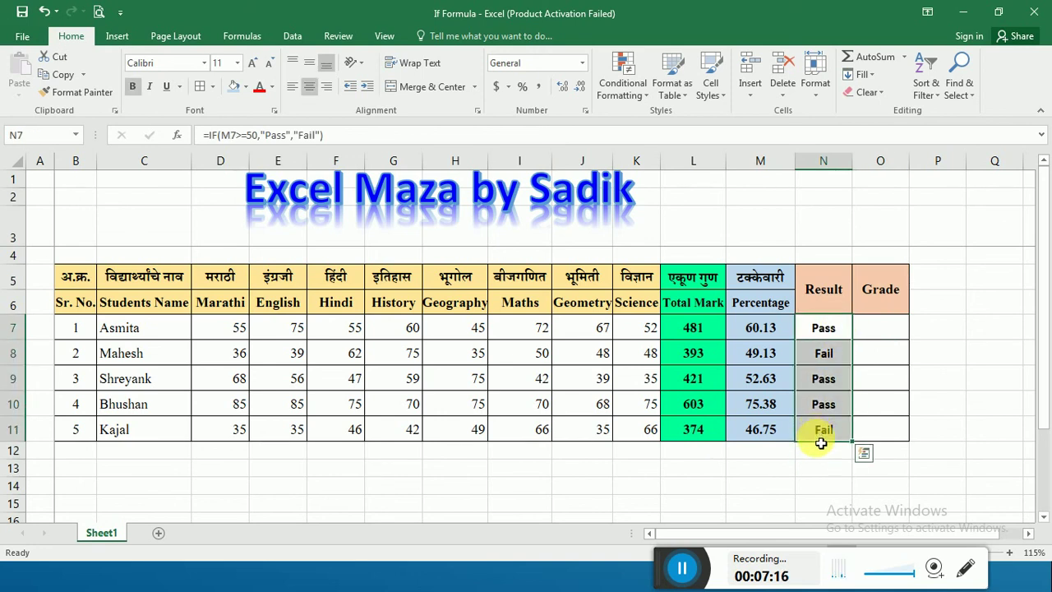
pyautogui.click(640, 96)
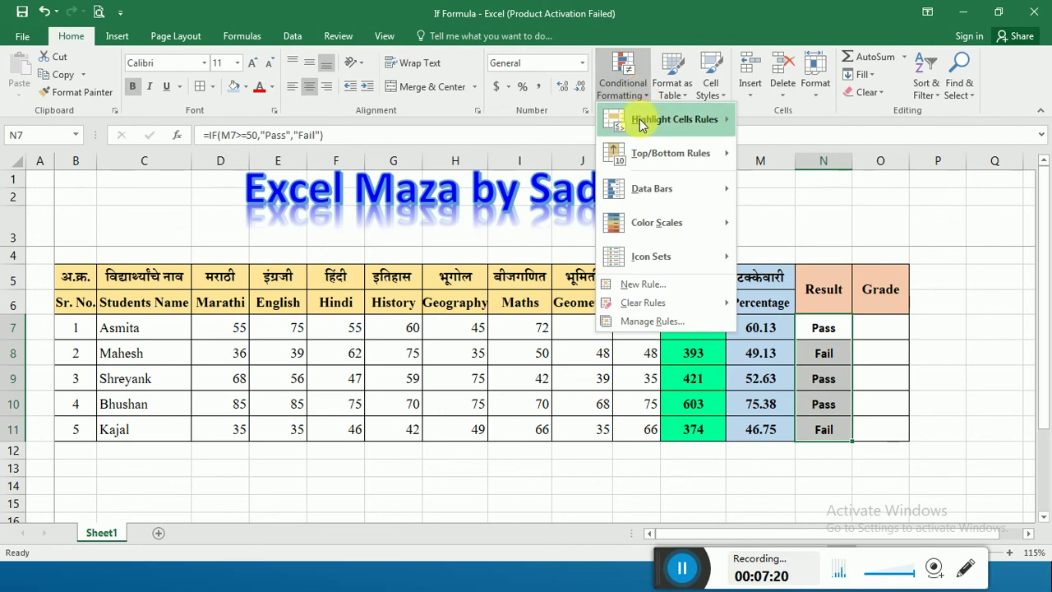
# - Add a Text that Contains 'Fail' rule with Light Red Fill with Dark Red Text to N7:N11
pyautogui.moveTo(641, 123)
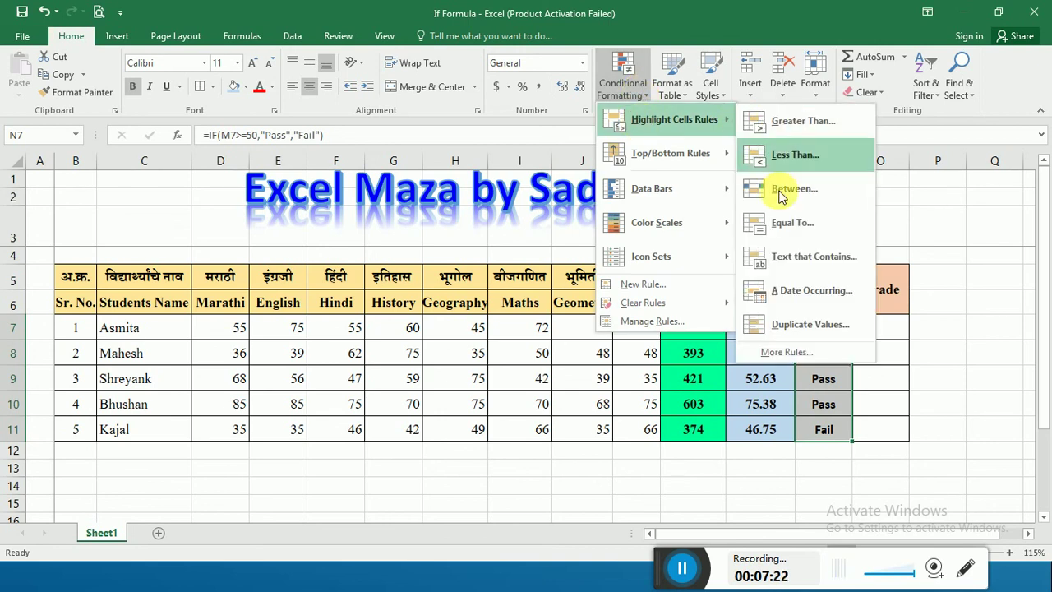
pyautogui.click(779, 271)
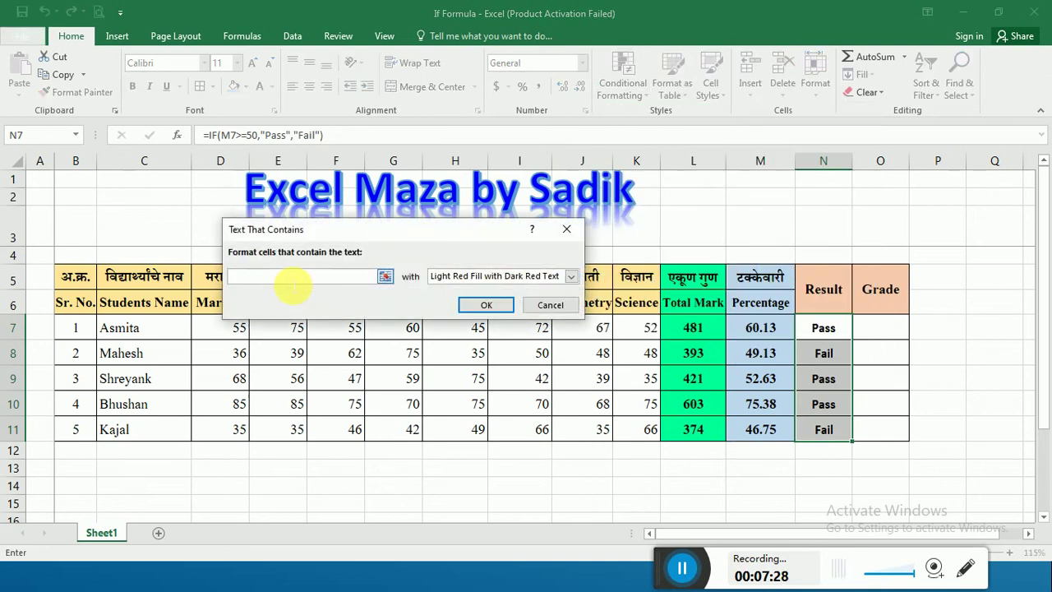
pyautogui.click(571, 277)
pyautogui.click(571, 279)
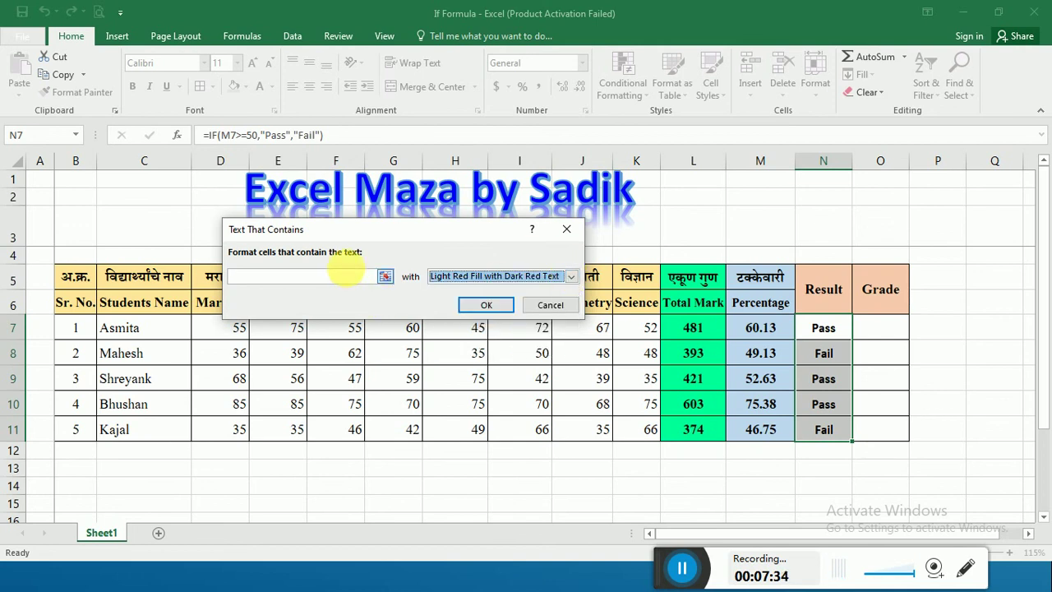
pyautogui.click(353, 279)
pyautogui.write('Fa')
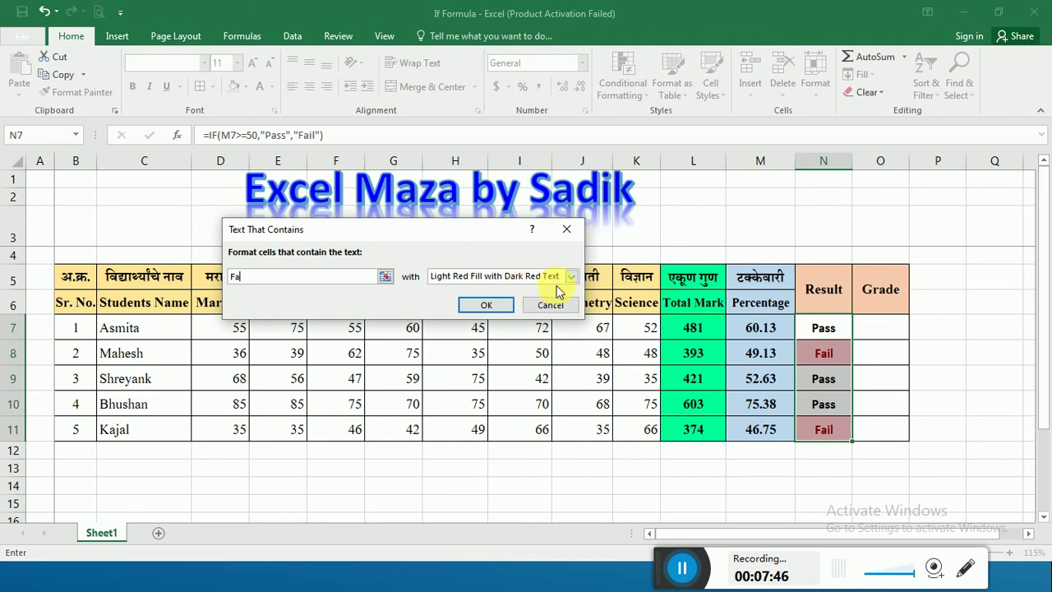
pyautogui.write('il')
pyautogui.click(498, 315)
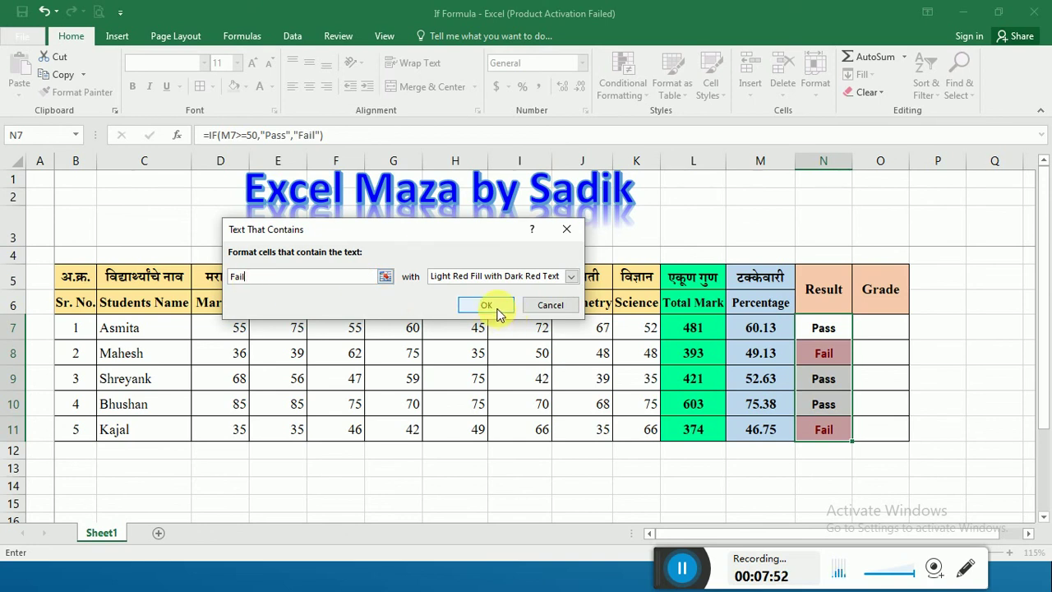
pyautogui.click(497, 315)
pyautogui.click(887, 360)
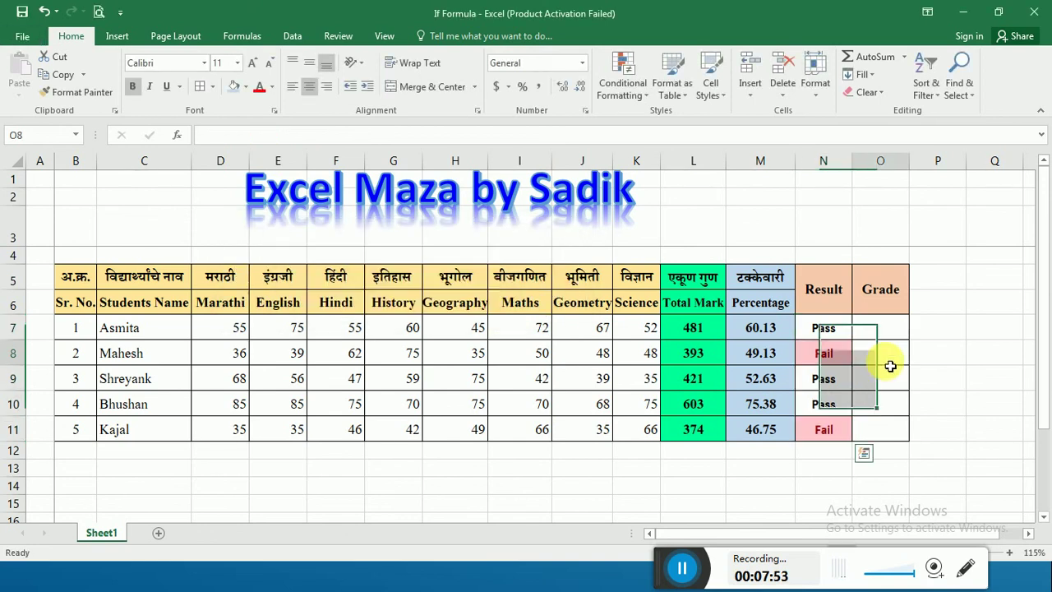
pyautogui.click(842, 335)
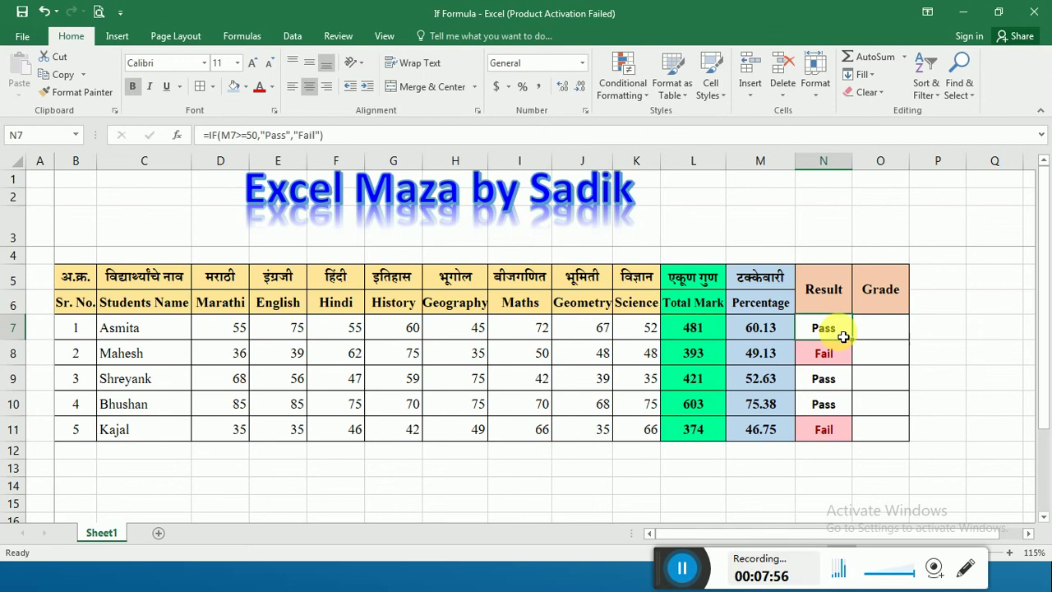
pyautogui.click(843, 362)
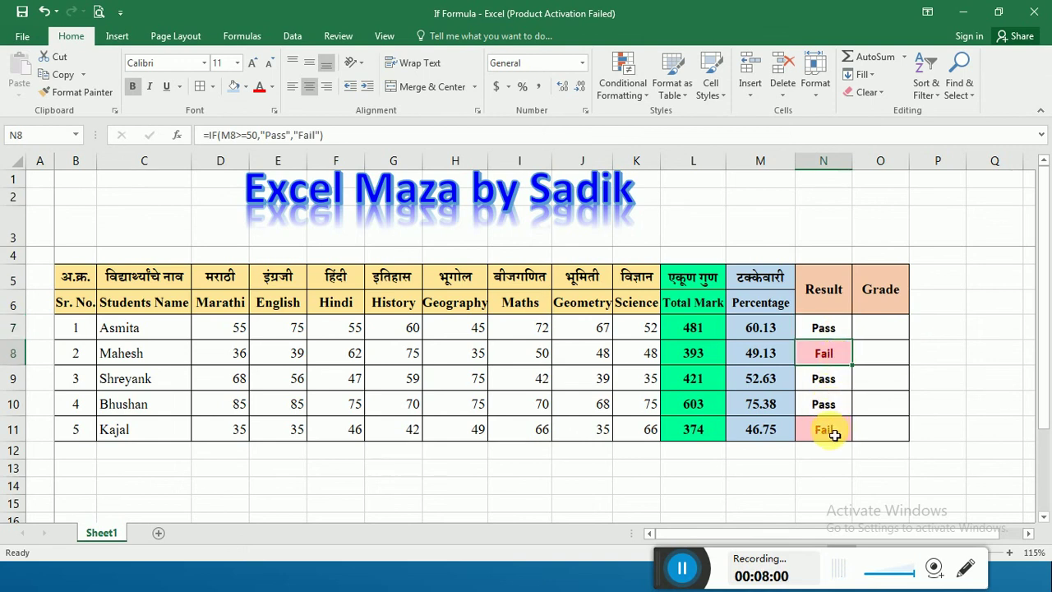
pyautogui.click(834, 434)
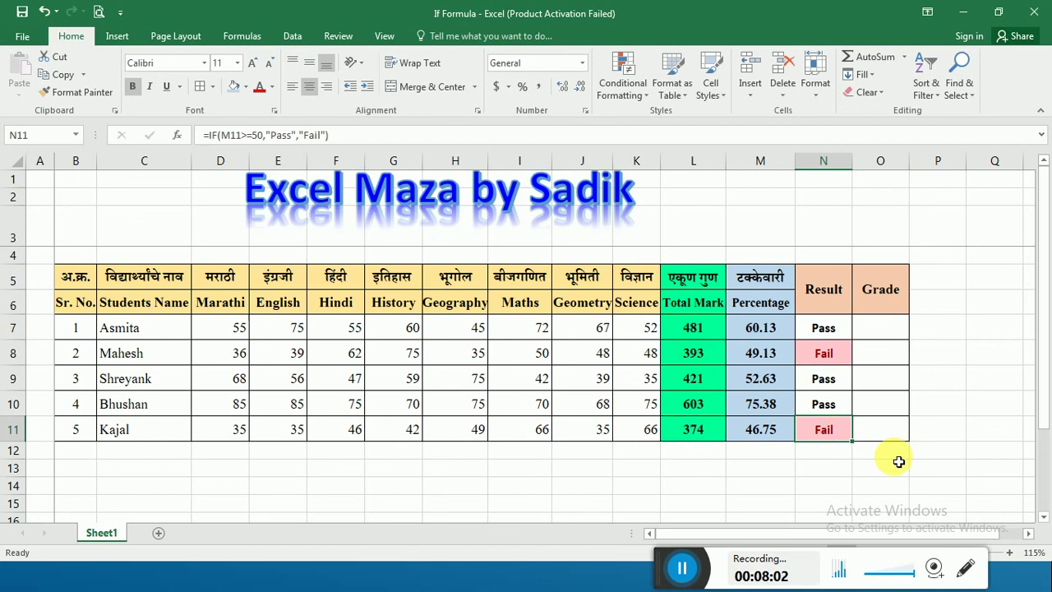